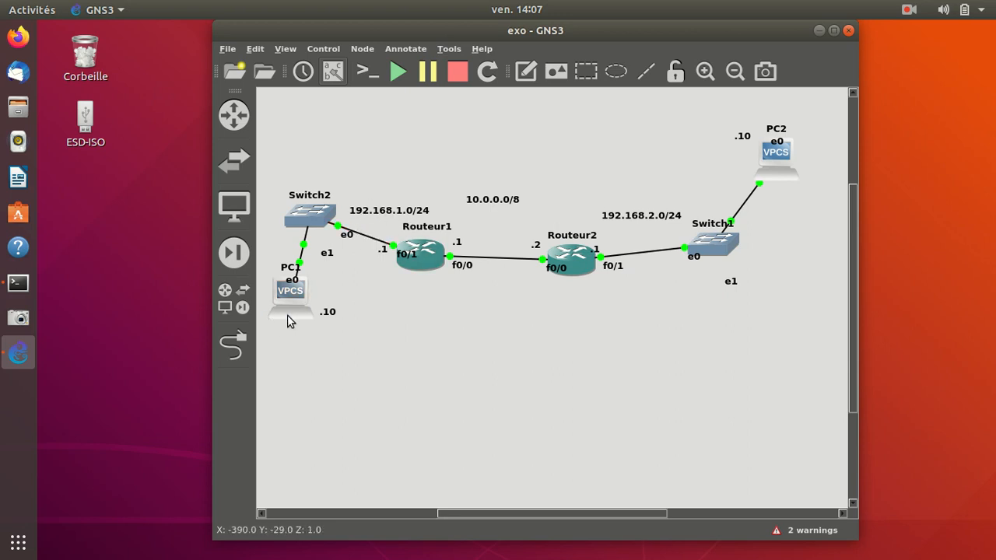
Nudge the 192.168.2.0/24 label closer to the link between Routeur2 and Switch1, and widen the topology window.
{"action": "mouse_move", "coordinate": [288, 321]}
{"action": "left_click", "coordinate": [612, 223]}
{"action": "left_click_drag", "start_coordinate": [611, 220], "coordinate": [610, 221]}
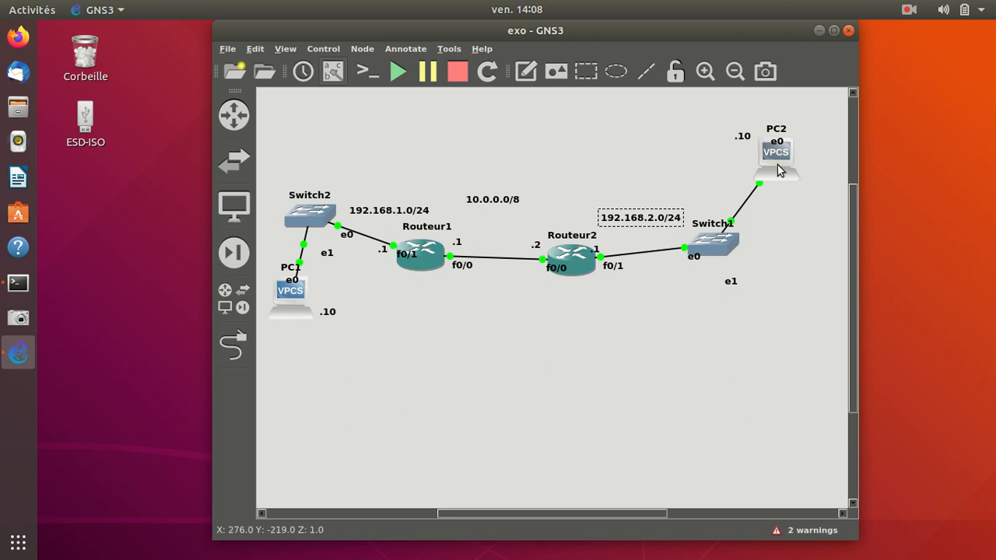
{"action": "left_click", "coordinate": [739, 147]}
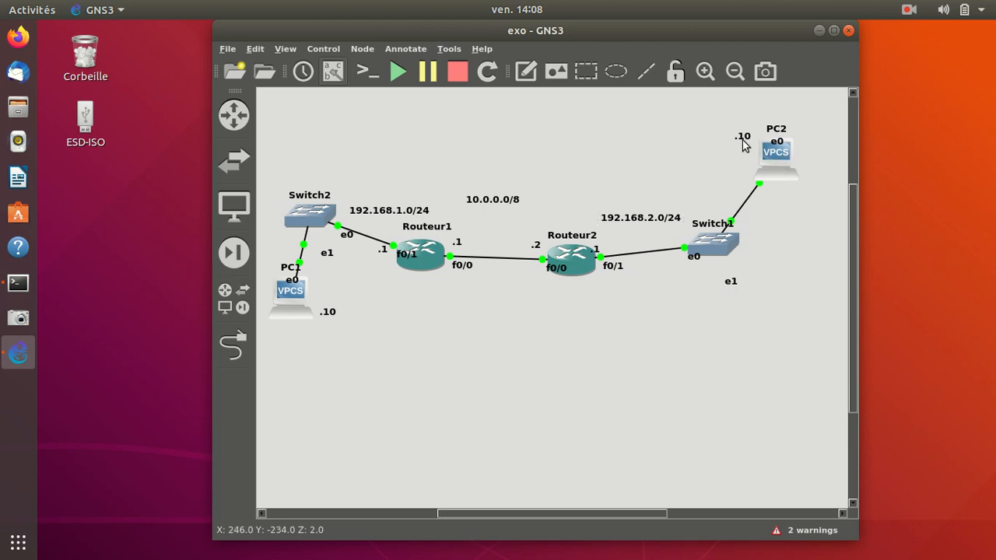
{"action": "left_click", "coordinate": [743, 140]}
{"action": "left_click", "coordinate": [764, 155]}
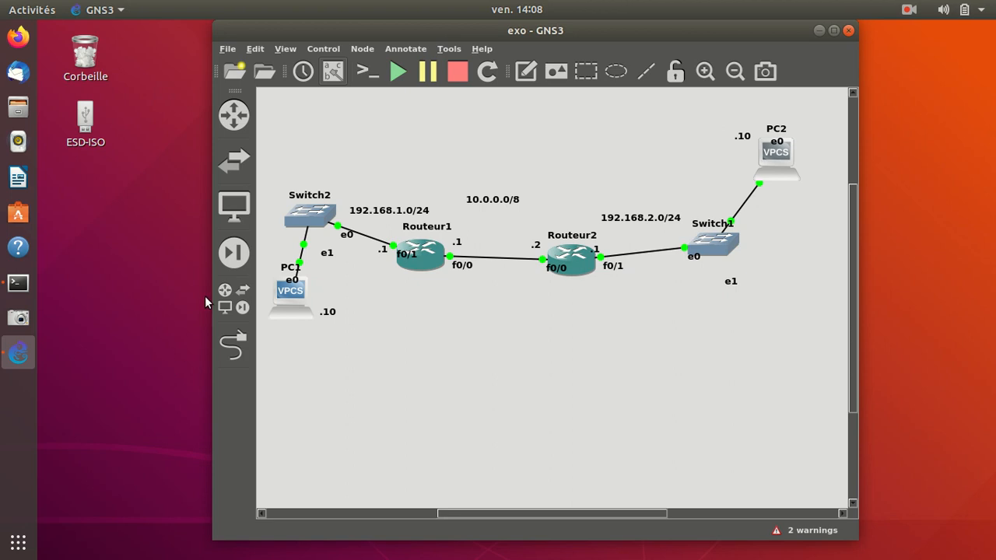
{"action": "left_click_drag", "start_coordinate": [212, 287], "coordinate": [188, 287]}
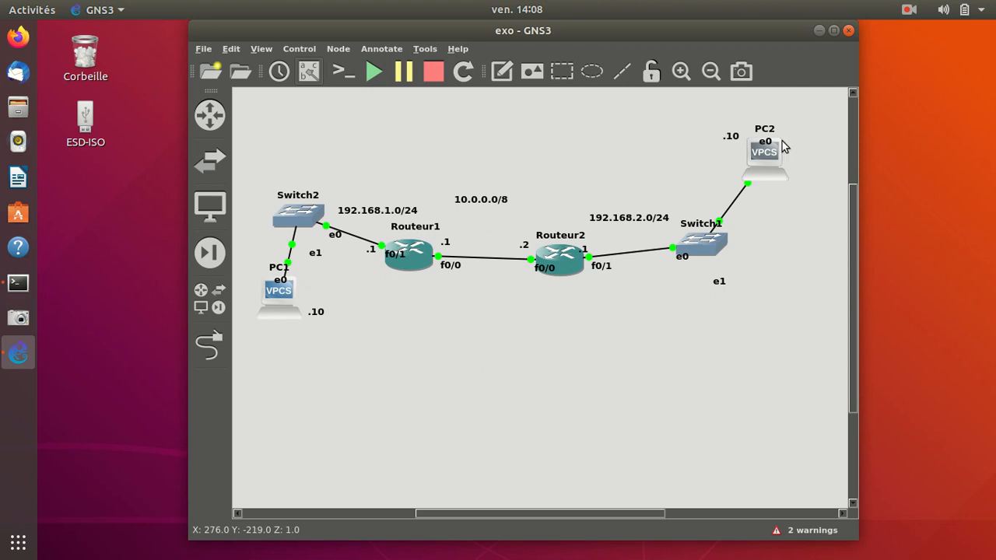
Open the console of PC1 and place its window so PC1's side of the topology stays visible.
{"action": "mouse_move", "coordinate": [762, 150]}
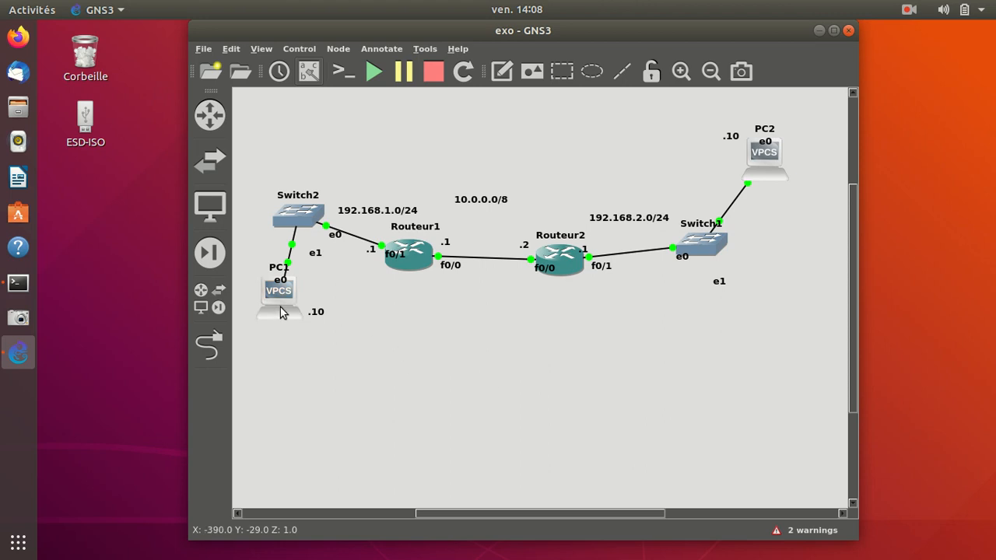
{"action": "mouse_move", "coordinate": [270, 298]}
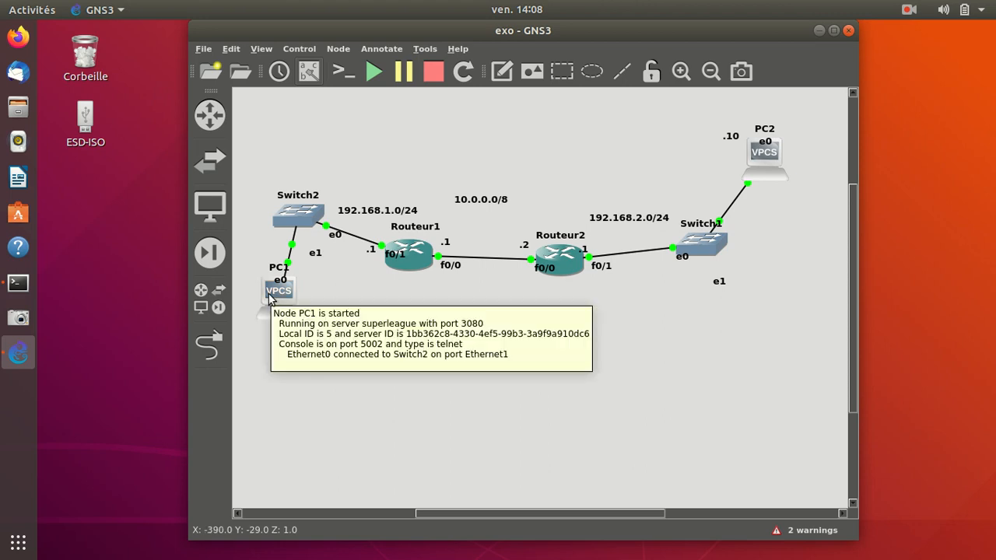
{"action": "right_click", "coordinate": [269, 298]}
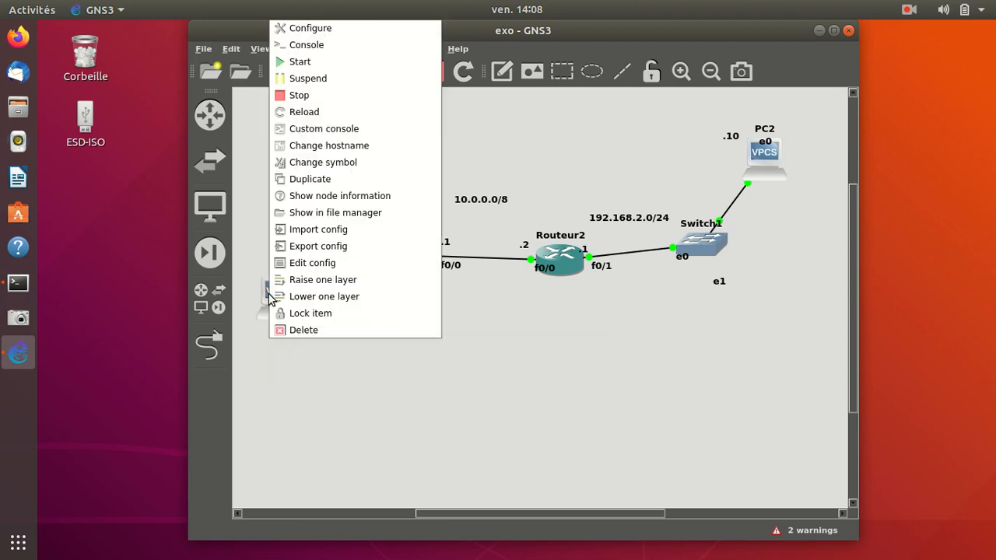
{"action": "left_click", "coordinate": [314, 47]}
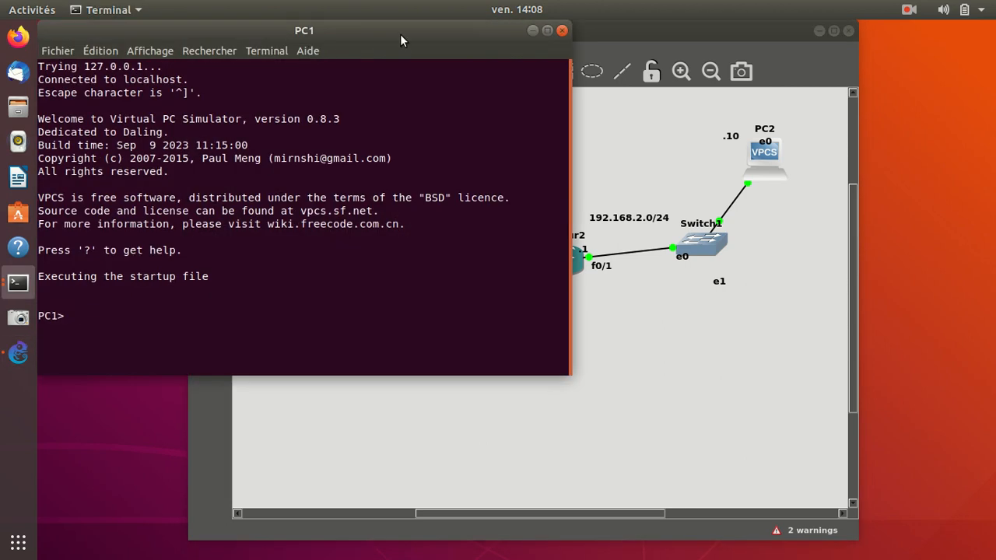
{"action": "left_click_drag", "start_coordinate": [430, 44], "coordinate": [816, 94]}
Assign PC1 the IP address 192.168.1.10 with gateway 192.168.1.1 and a /24 mask.
{"action": "type", "text": "ip 192.168.1.10"}
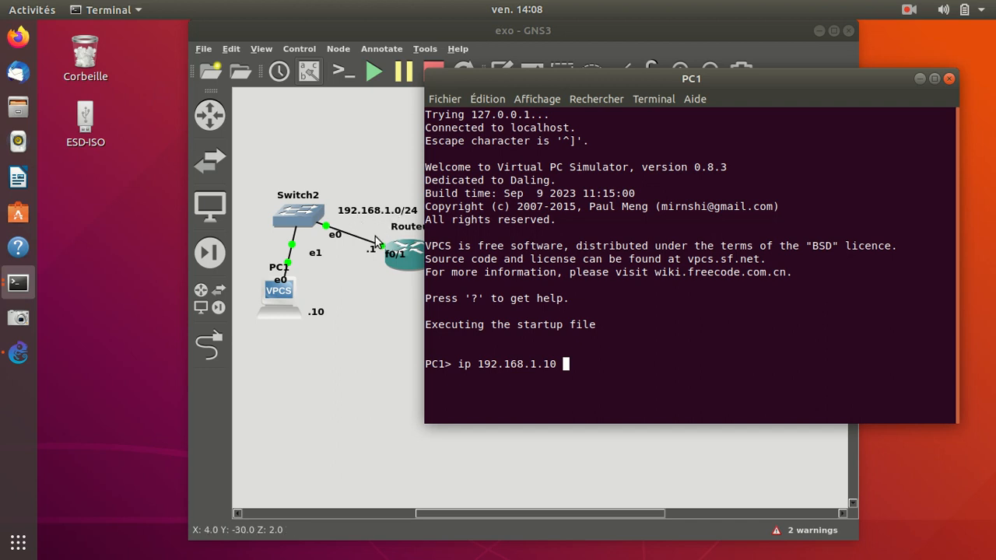
{"action": "type", "text": "192.168"}
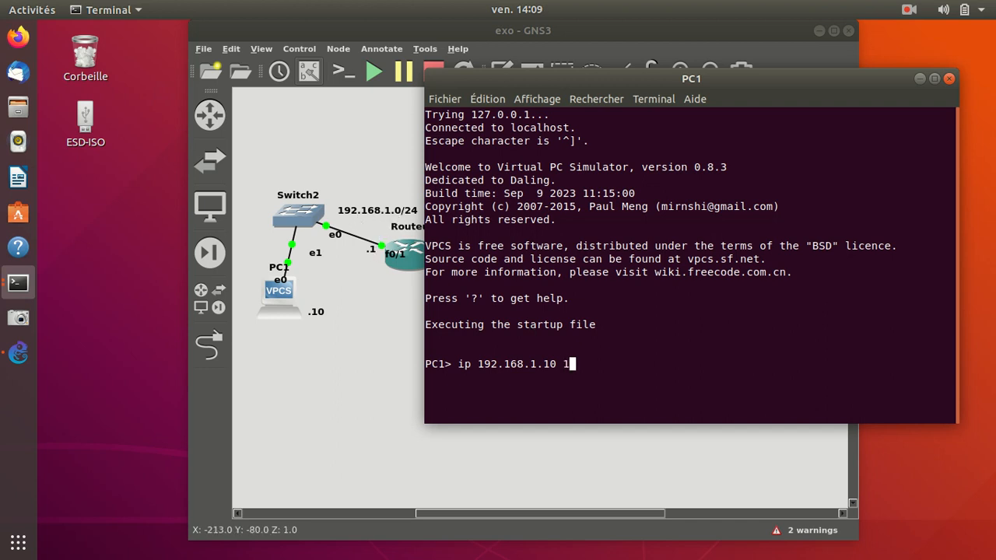
{"action": "type", "text": ".1.1/24"}
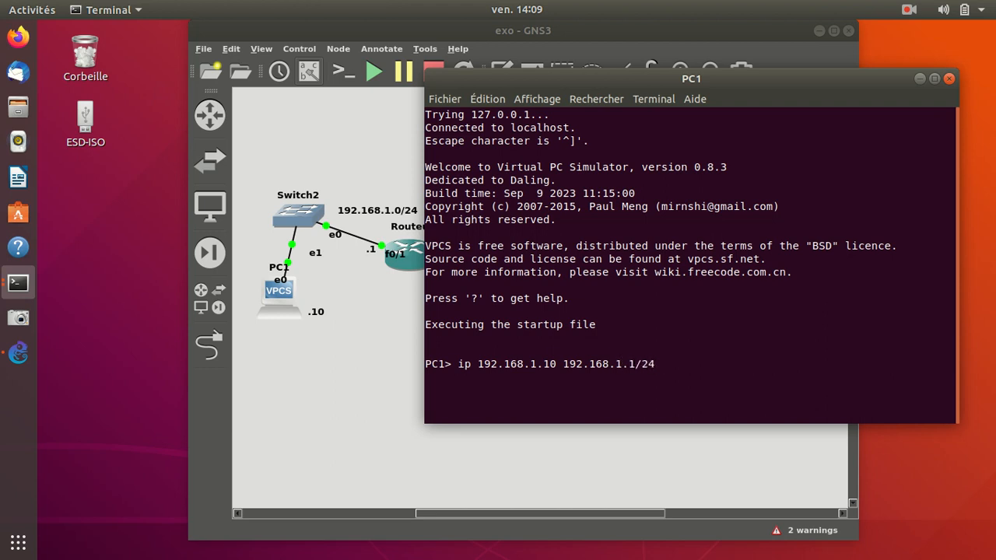
{"action": "key", "text": "Return"}
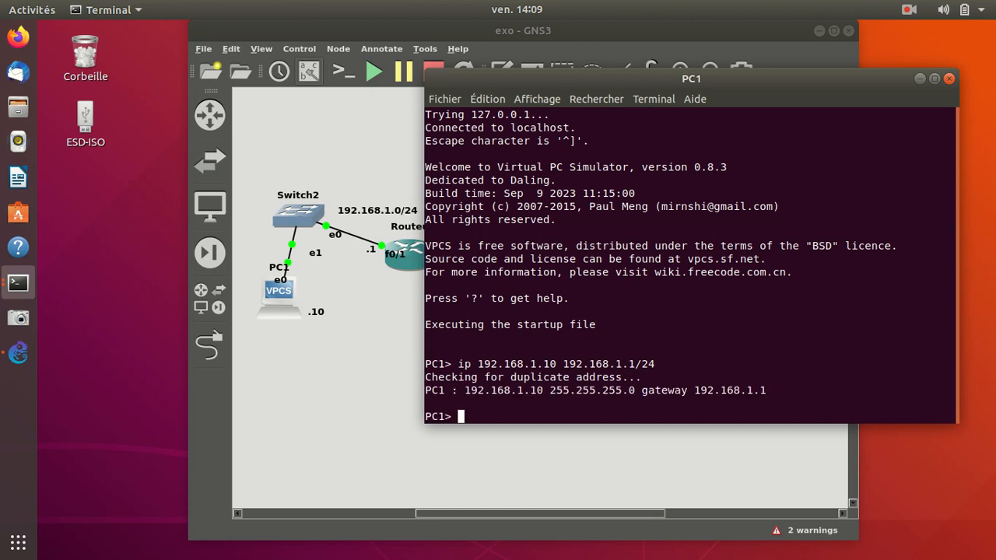
Display PC1's IP configuration with sh ip to check its address and gateway.
{"action": "type", "text": "sh ip"}
{"action": "key", "text": "Return"}
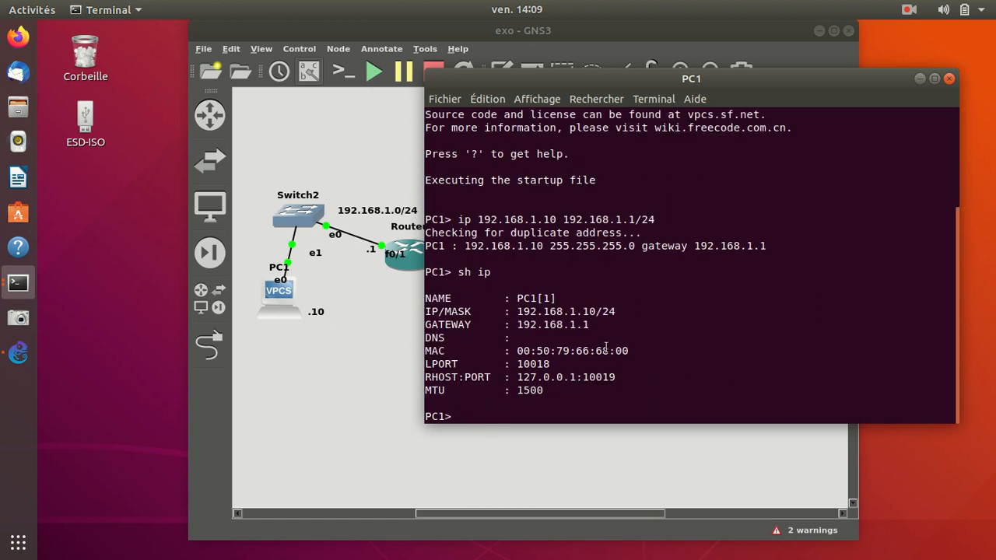
Minimize the PC1 terminal, open PC2's console from the topology, and bring the PC2 session to the front.
{"action": "left_click_drag", "start_coordinate": [841, 81], "coordinate": [680, 66]}
{"action": "left_click", "coordinate": [761, 64]}
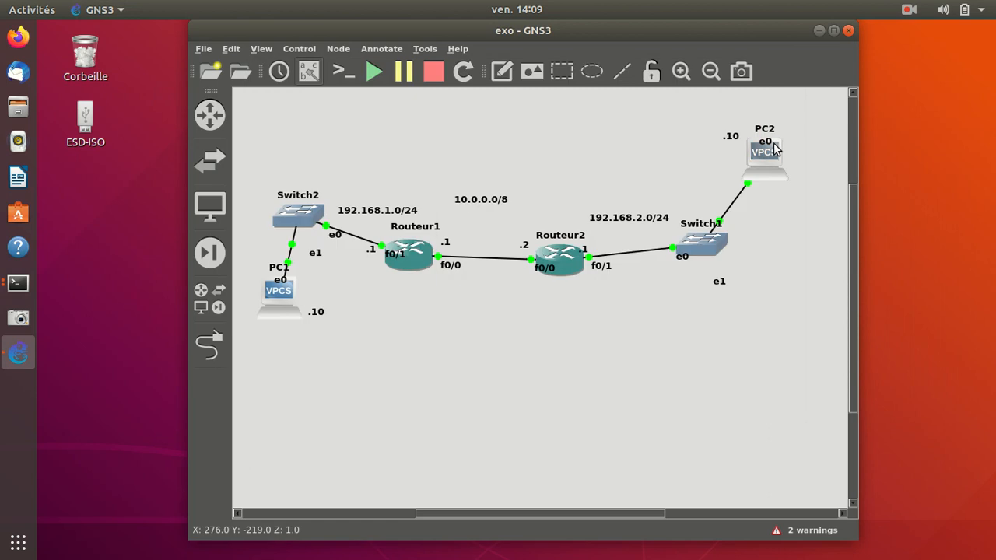
{"action": "right_click", "coordinate": [775, 147]}
{"action": "left_click", "coordinate": [780, 210]}
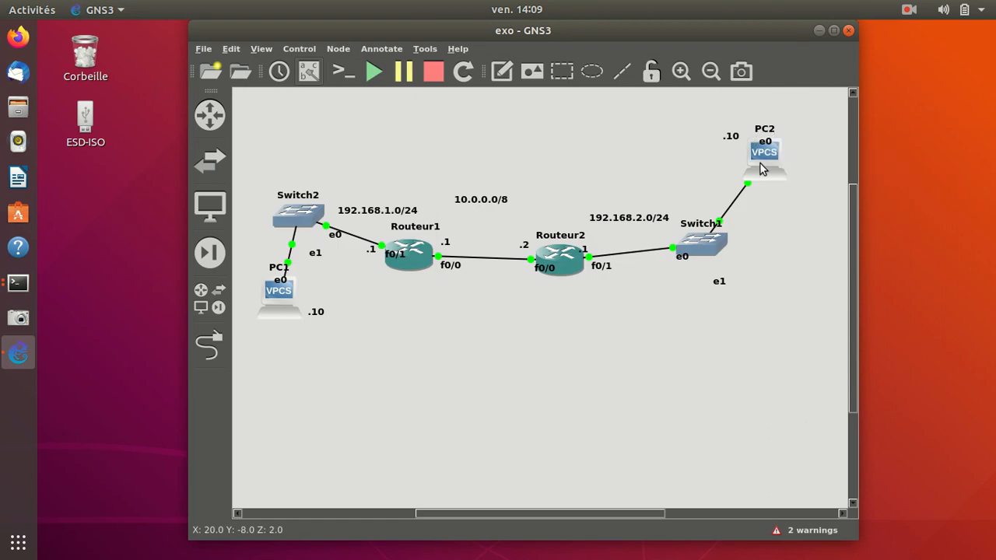
{"action": "right_click", "coordinate": [762, 163]}
{"action": "left_click", "coordinate": [807, 190]}
{"action": "left_click", "coordinate": [18, 283]}
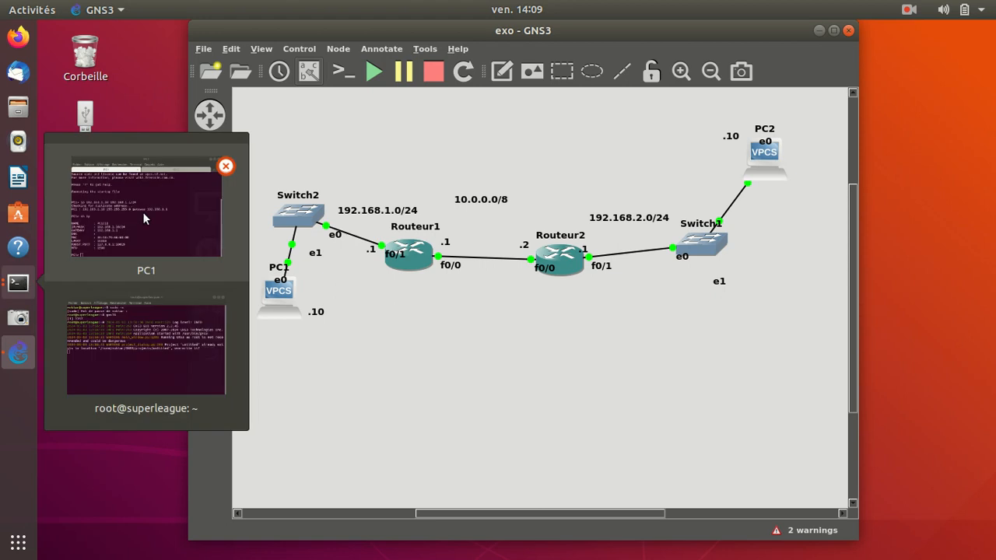
{"action": "left_click", "coordinate": [169, 220]}
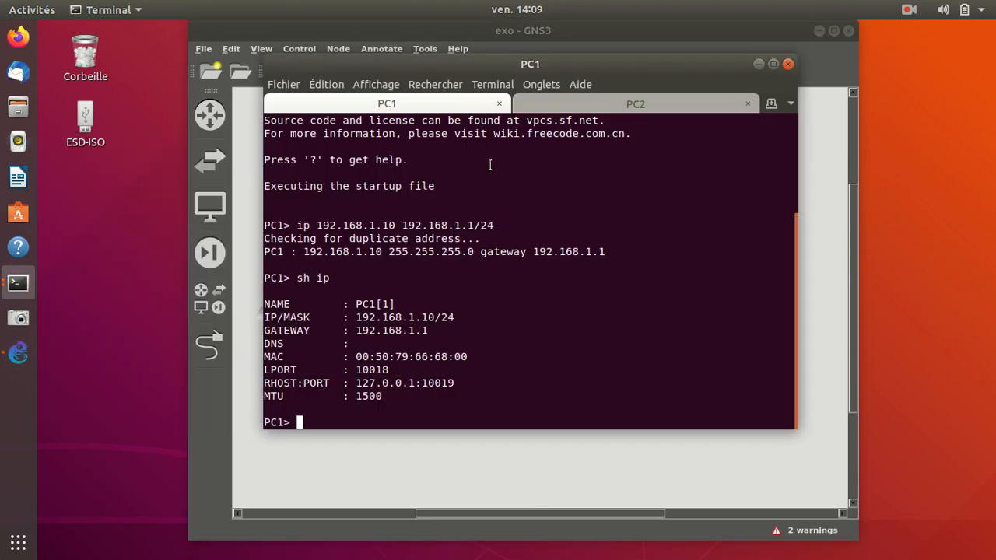
{"action": "left_click", "coordinate": [562, 109]}
Assign PC2 the IP address 192.168.2.10 with gateway 192.168.2.1 and a /24 mask, checking the gateway label at Routeur2.
{"action": "type", "text": "ip"}
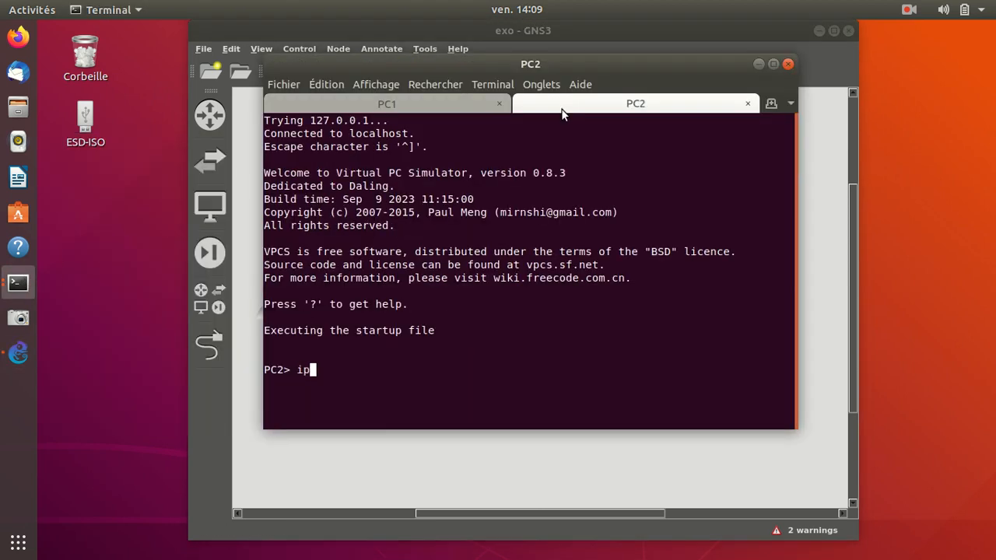
{"action": "left_click_drag", "start_coordinate": [595, 64], "coordinate": [372, 67]}
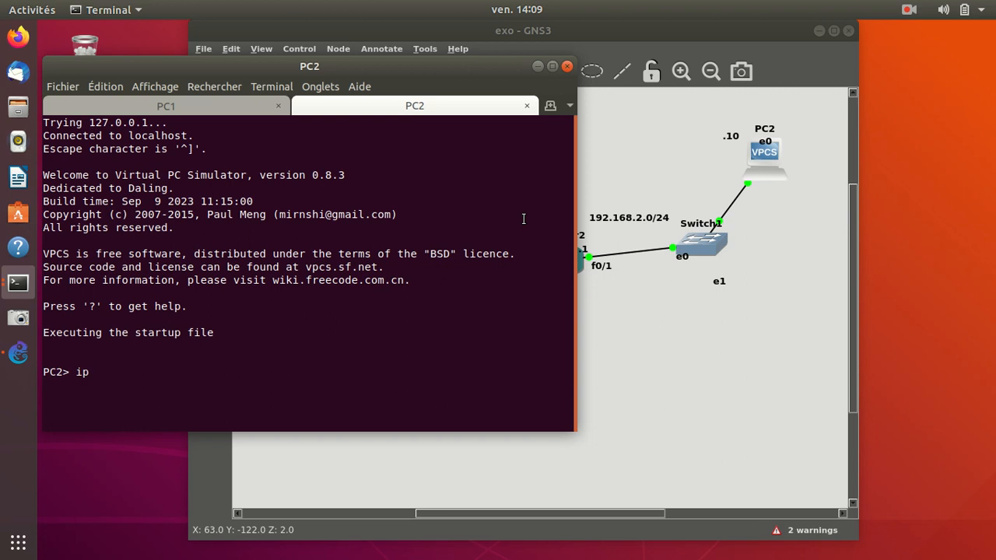
{"action": "type", "text": "192"}
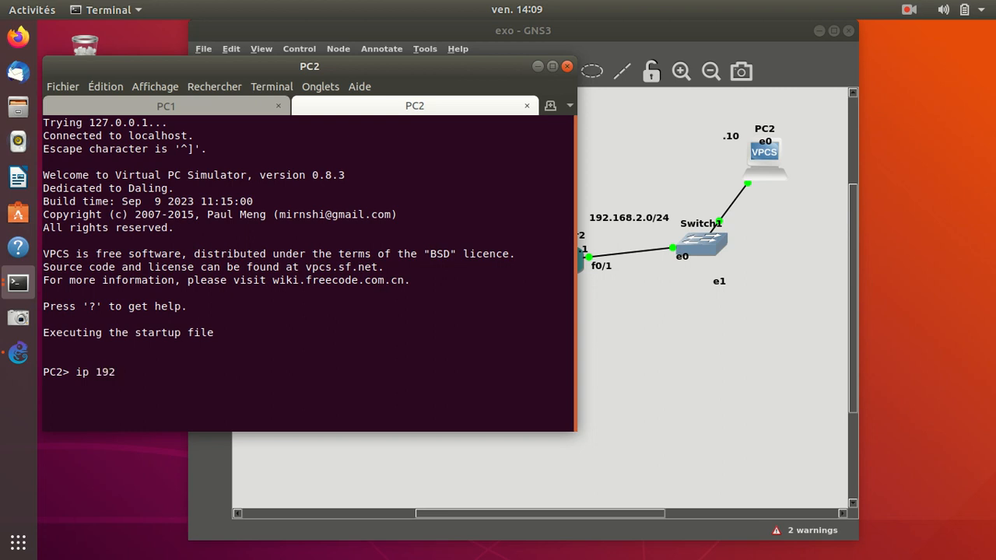
{"action": "type", "text": ".168.2.10"}
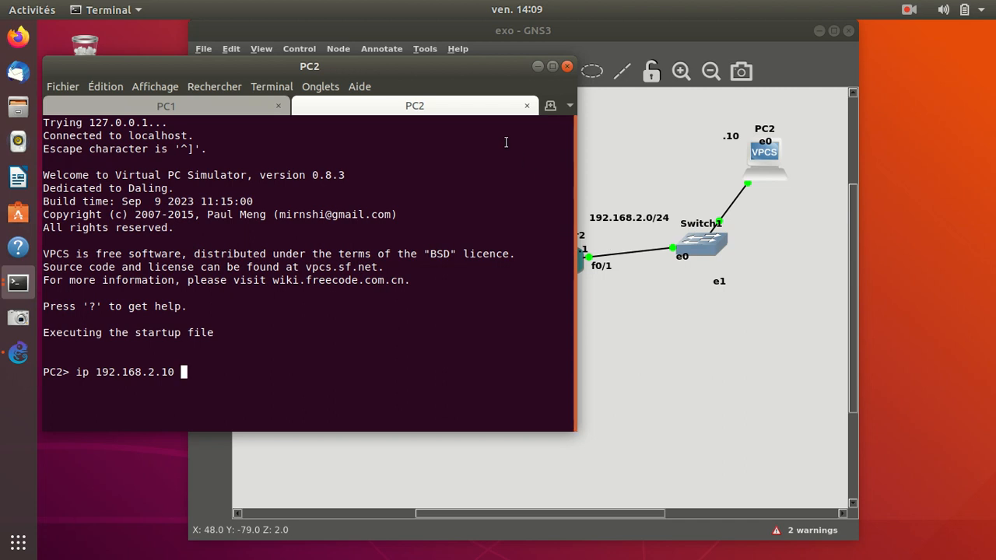
{"action": "left_click_drag", "start_coordinate": [449, 74], "coordinate": [407, 68]}
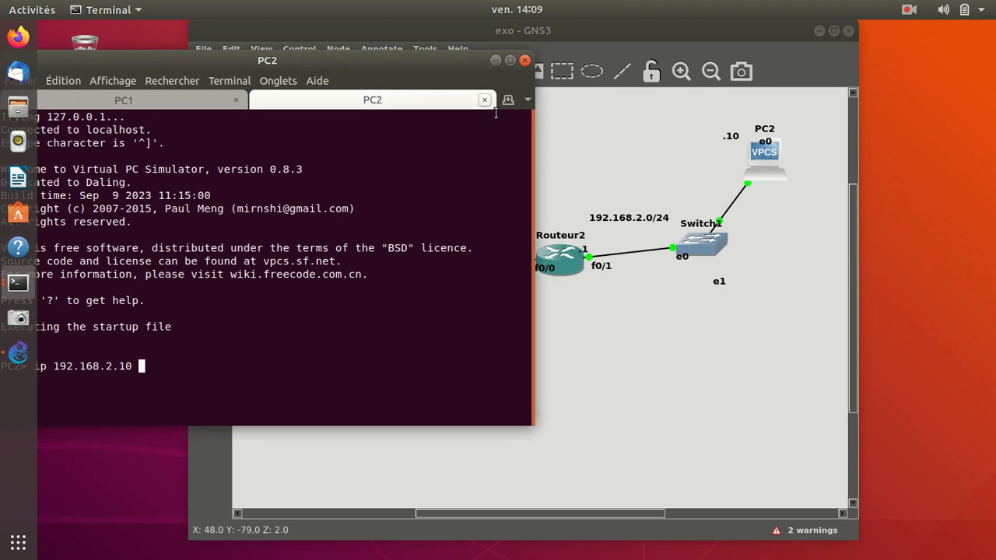
{"action": "left_click", "coordinate": [589, 258]}
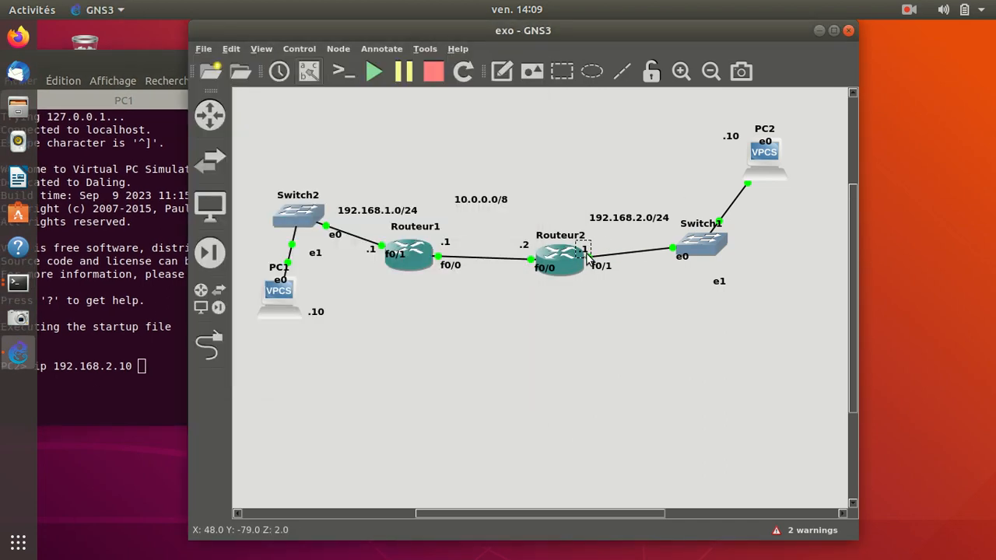
{"action": "left_click", "coordinate": [169, 373]}
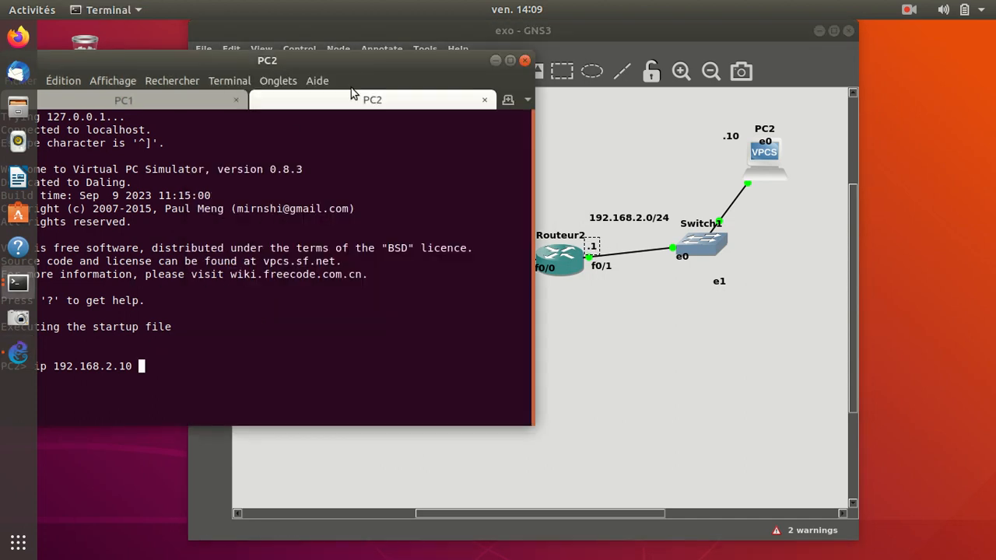
{"action": "left_click_drag", "start_coordinate": [357, 70], "coordinate": [410, 65]}
{"action": "type", "text": "192.168.2.1"}
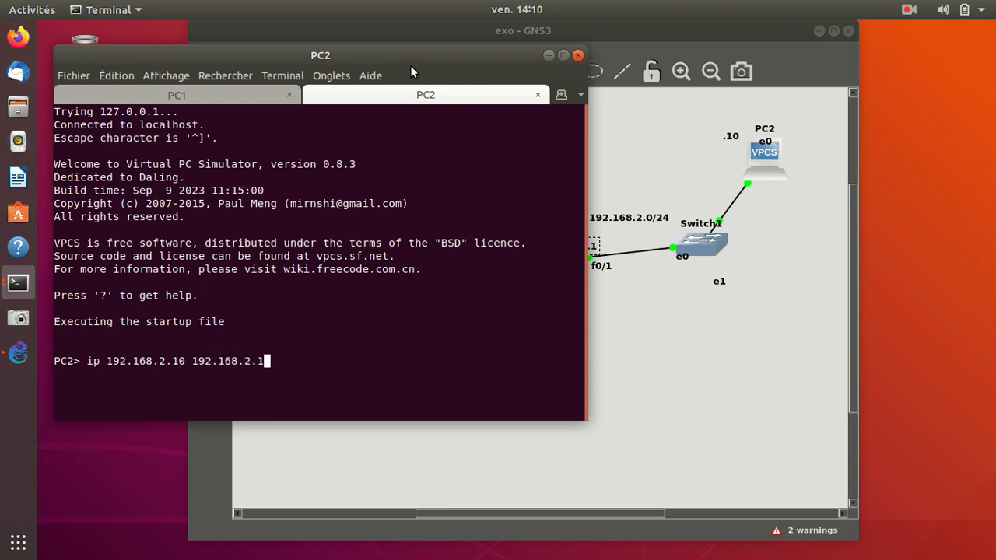
{"action": "type", "text": "/24"}
{"action": "key", "text": "Return"}
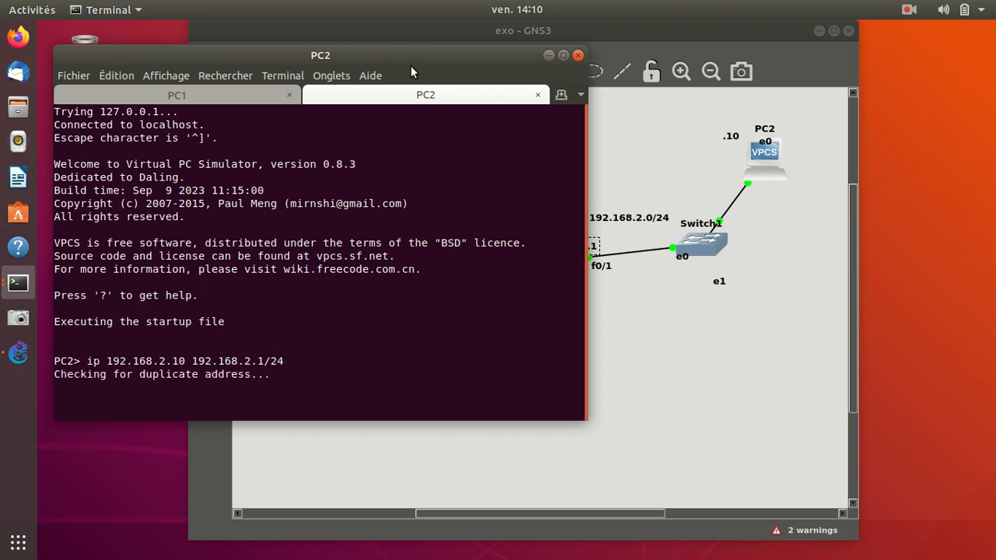
Display PC2's IP configuration with sh ip, and minimize the terminal window.
{"action": "type", "text": "sh ip"}
{"action": "key", "text": "Return"}
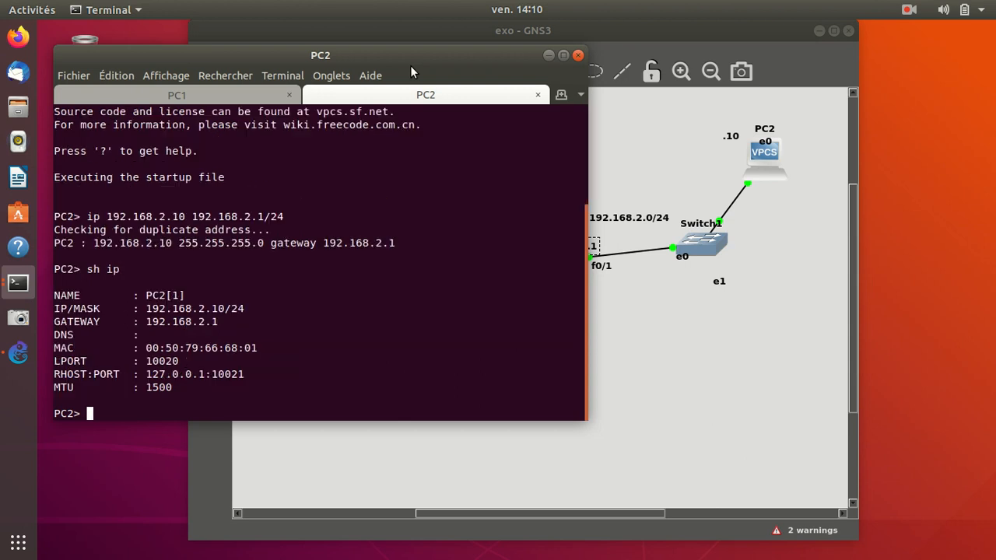
{"action": "left_click", "coordinate": [551, 56]}
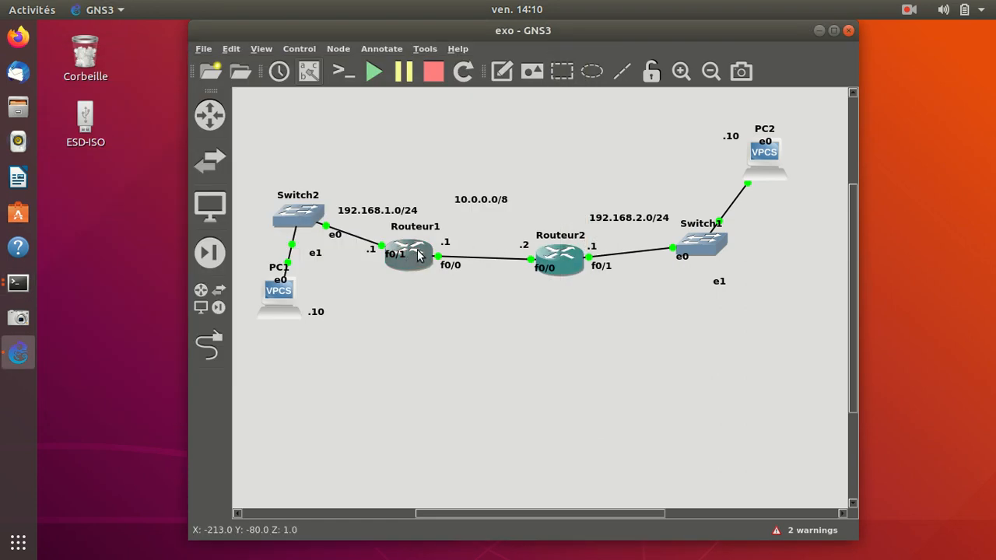
Open Routeur1's console, switch to its session, and move the terminal clear of PC1 and Switch2.
{"action": "right_click", "coordinate": [419, 255]}
{"action": "left_click", "coordinate": [450, 44]}
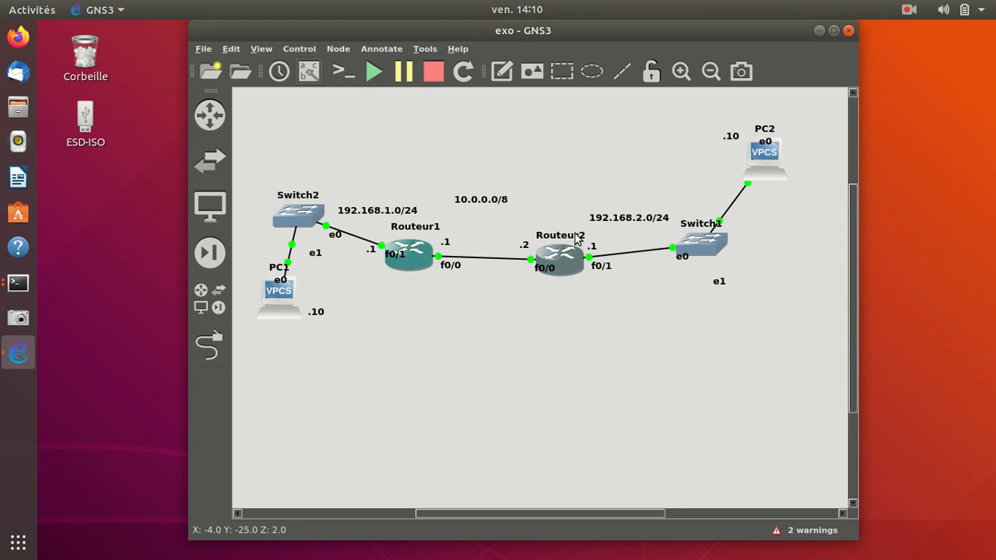
{"action": "left_click", "coordinate": [24, 283]}
{"action": "left_click", "coordinate": [136, 193]}
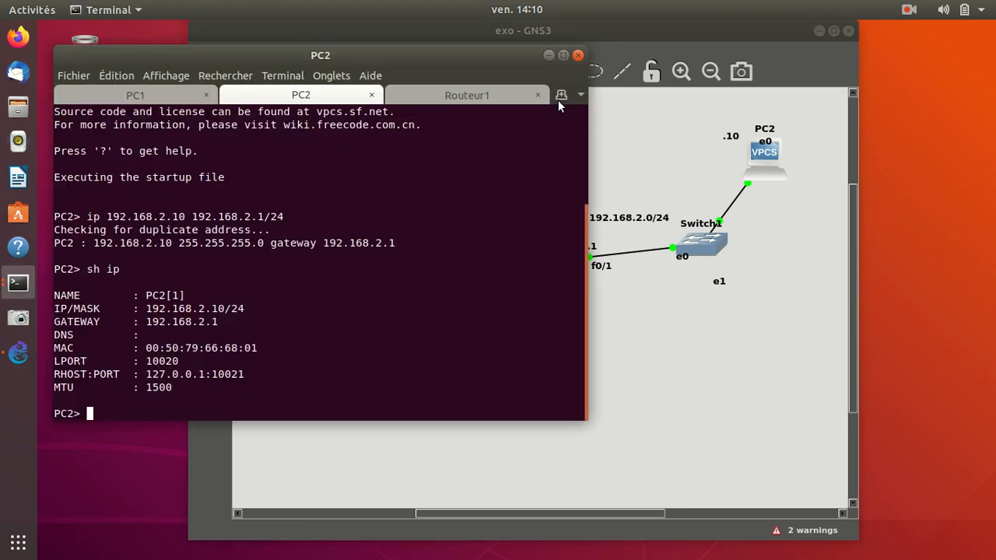
{"action": "left_click", "coordinate": [461, 92]}
{"action": "left_click_drag", "start_coordinate": [463, 52], "coordinate": [798, 53]}
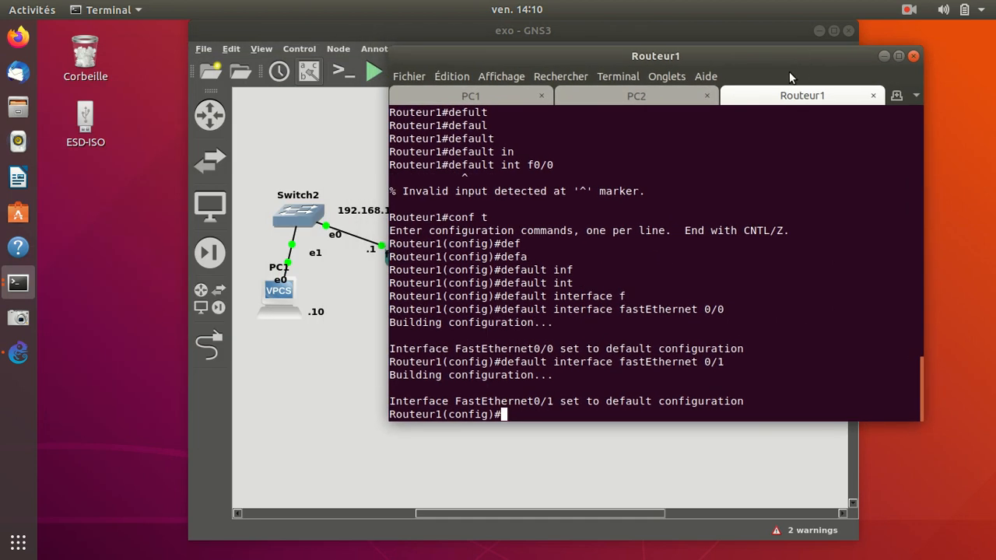
Exit Routeur1's current configuration mode and re-enter global configuration with conf t.
{"action": "type", "text": "exit"}
{"action": "key", "text": "Return"}
{"action": "key", "text": "Return"}
{"action": "key", "text": "Return"}
{"action": "key", "text": "Return"}
{"action": "key", "text": "Return"}
{"action": "key", "text": "Return"}
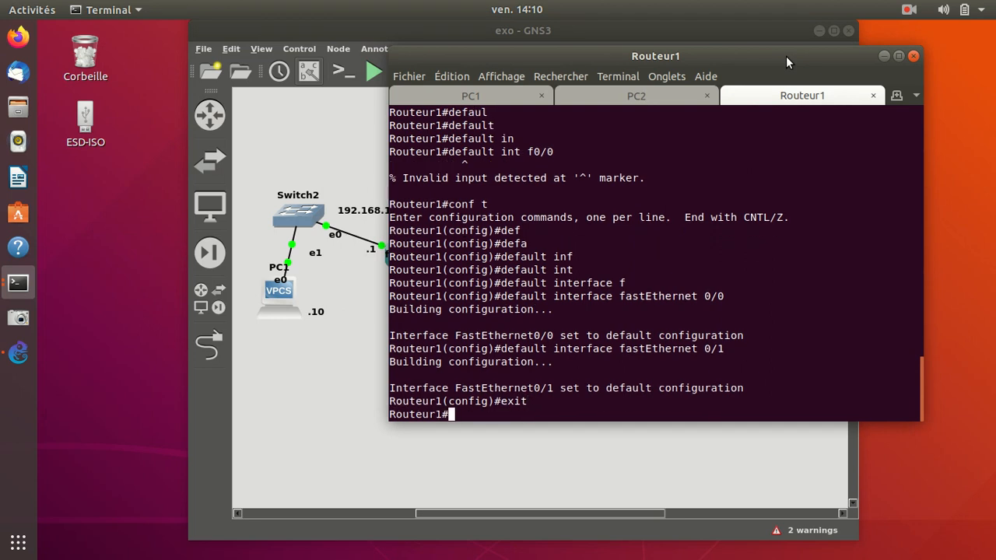
{"action": "key", "text": "Return"}
{"action": "key", "text": "Return"}
{"action": "key", "text": "Return"}
{"action": "type", "text": "con"}
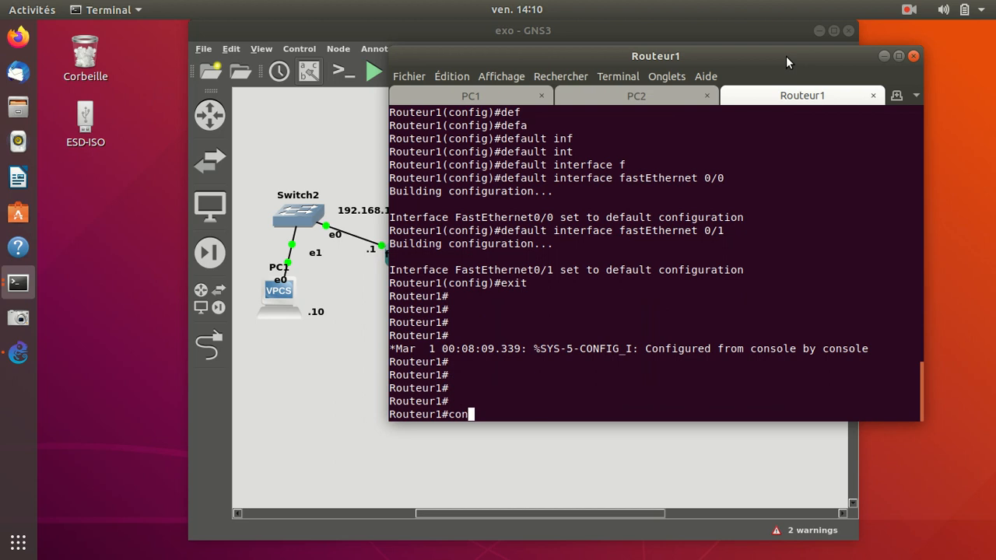
{"action": "type", "text": "f t"}
{"action": "key", "text": "Return"}
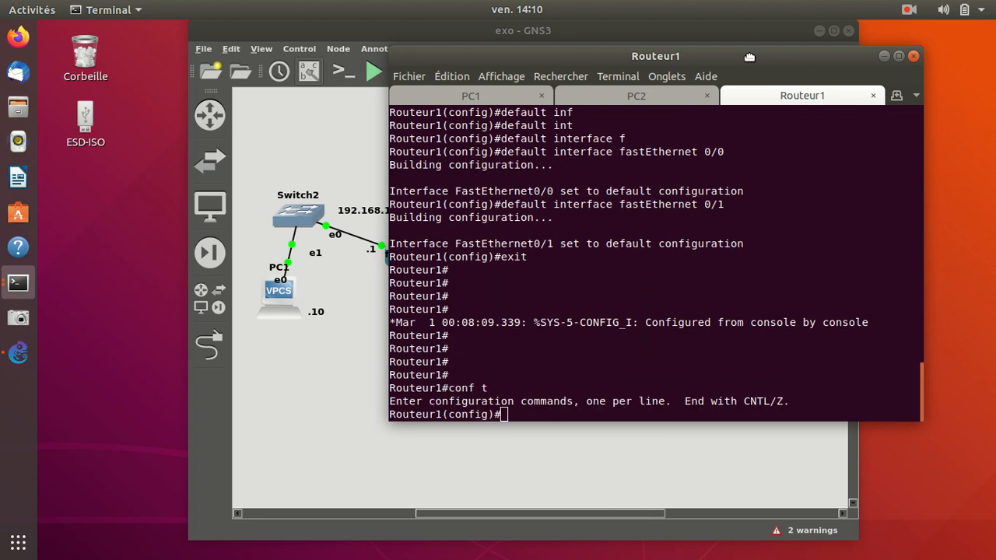
Move the terminal clear of Routeur1 in the topology and enter its interface configuration mode with int f0/1.
{"action": "left_click_drag", "start_coordinate": [750, 55], "coordinate": [881, 39]}
{"action": "type", "text": "int "}
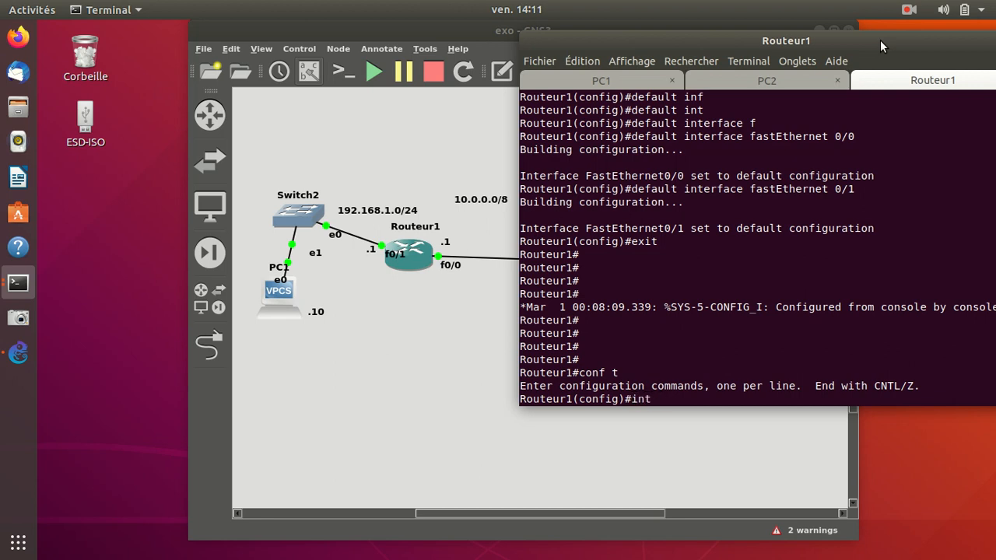
{"action": "type", "text": "f0/1"}
{"action": "key", "text": "Return"}
Try to assign Routeur1's f0/1 its address with ip 192.168.1.1 255.255.255.0.
{"action": "type", "text": "ip"}
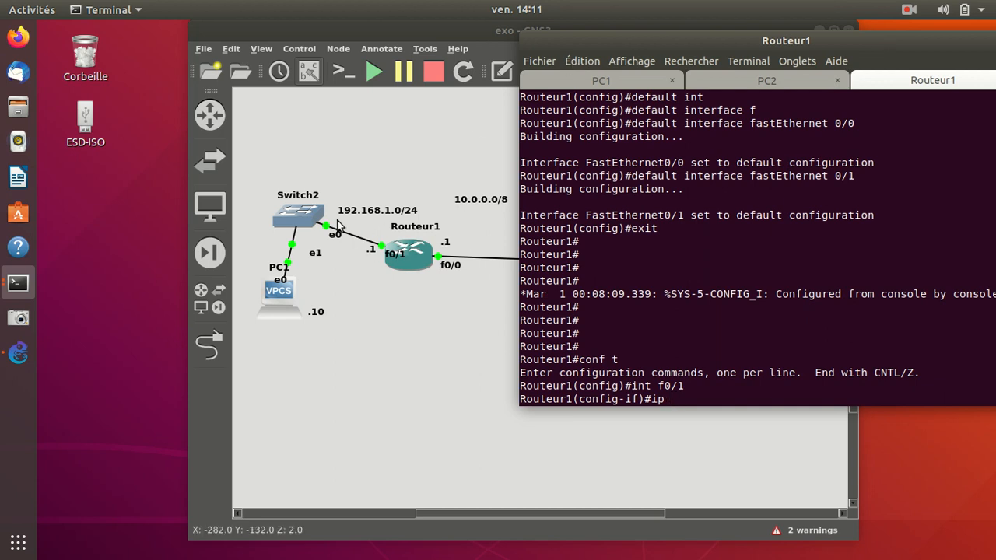
{"action": "type", "text": "19"}
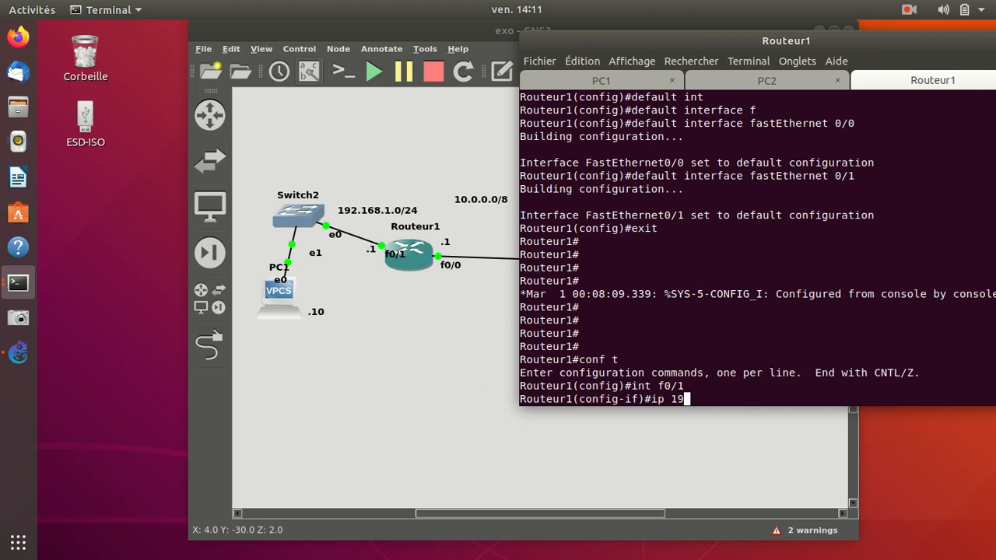
{"action": "type", "text": "2.168"}
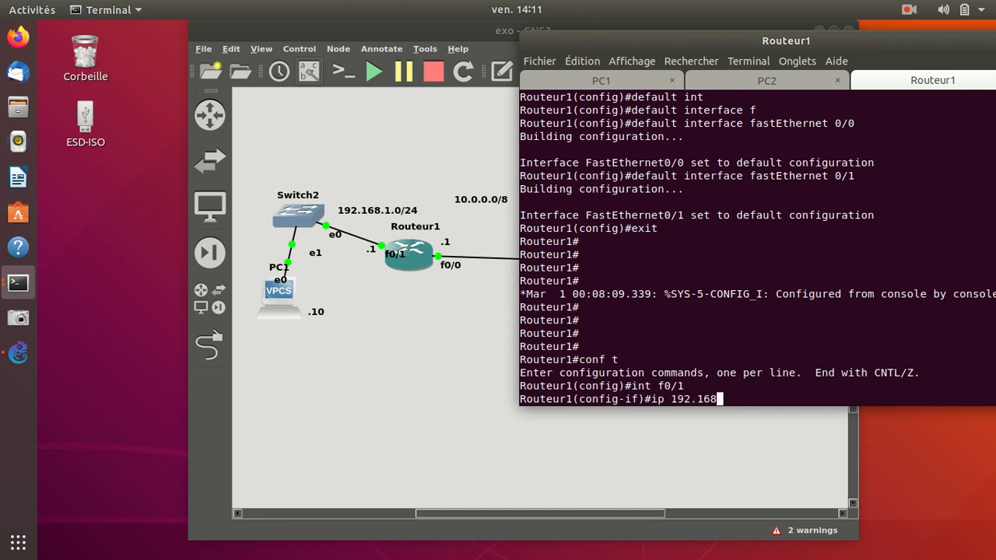
{"action": "type", "text": ".1.1 255.255.255.0"}
{"action": "key", "text": "Return"}
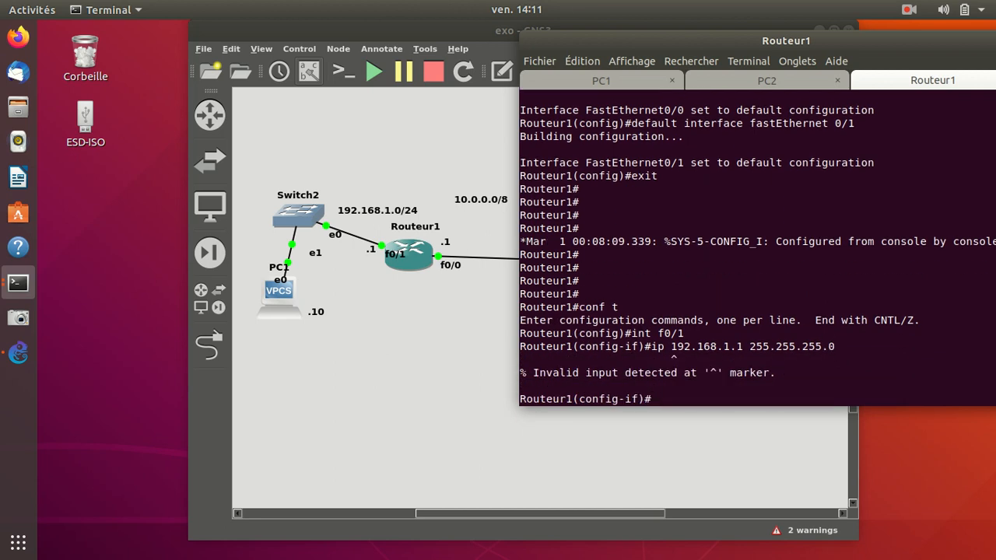
Recall the address command, correct it to ip add 192.168.1.1 255.255.255.0, and run it on f0/1.
{"action": "key", "text": "Up"}
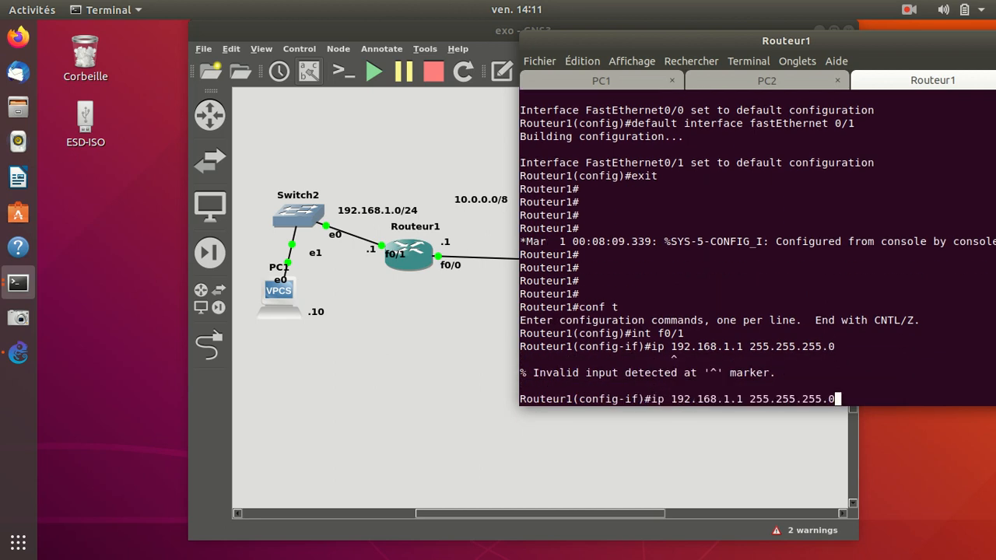
{"action": "key", "text": "Left"}
{"action": "key", "text": "Left"}
{"action": "key", "text": "Left"}
{"action": "key", "text": "Left"}
{"action": "key", "text": "Left"}
{"action": "key", "text": "Left"}
{"action": "key", "text": "Left"}
{"action": "key", "text": "Left"}
{"action": "key", "text": "Left"}
{"action": "key", "text": "Left"}
{"action": "key", "text": "Left"}
{"action": "key", "text": "Left"}
{"action": "key", "text": "Left"}
{"action": "key", "text": "Left"}
{"action": "key", "text": "Left"}
{"action": "key", "text": "Left"}
{"action": "key", "text": "Left"}
{"action": "key", "text": "Left"}
{"action": "key", "text": "Left"}
{"action": "key", "text": "Left"}
{"action": "type", "text": "add"}
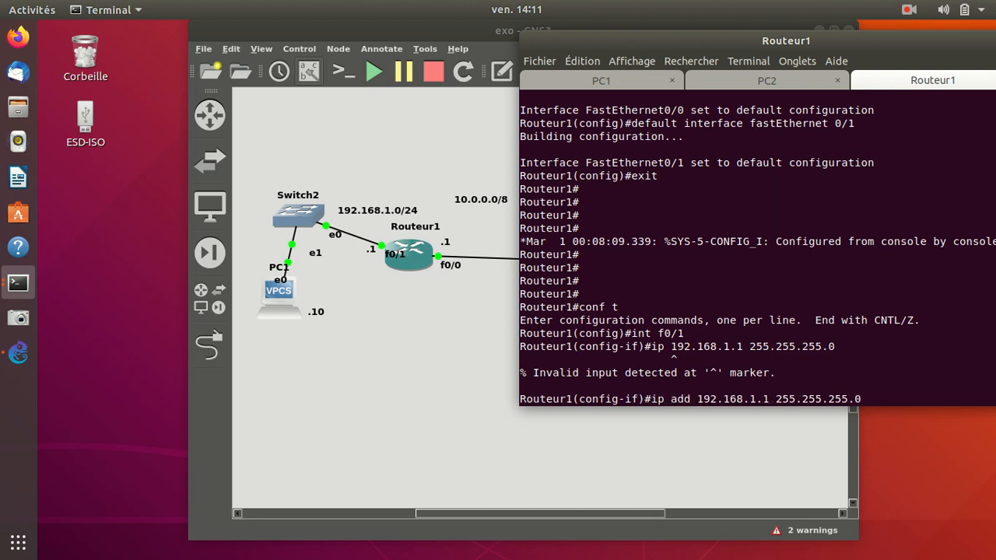
{"action": "key", "text": "Return"}
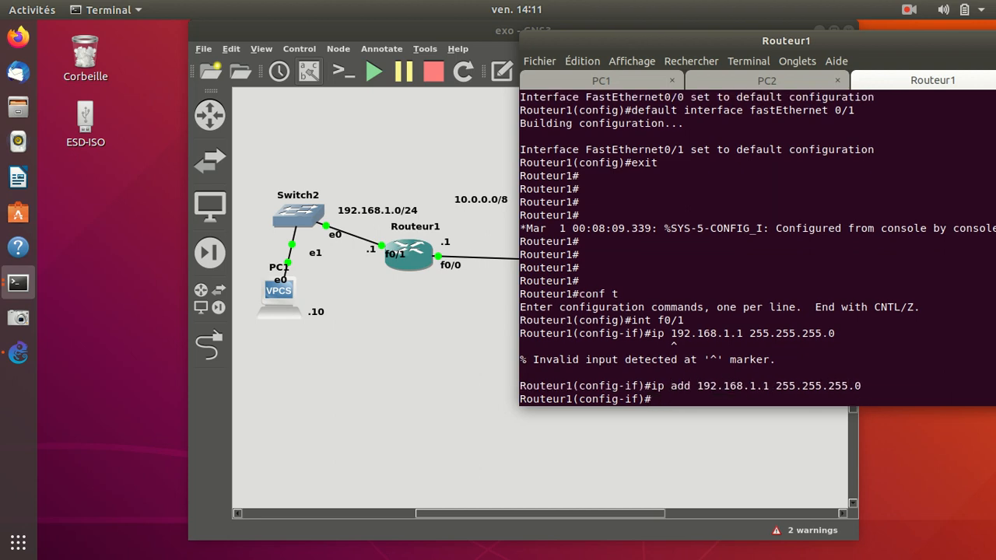
Enable Routeur1's f0/1 with no shutdown and exit its interface configuration mode.
{"action": "type", "text": "no sh"}
{"action": "key", "text": "Tab"}
{"action": "key", "text": "Return"}
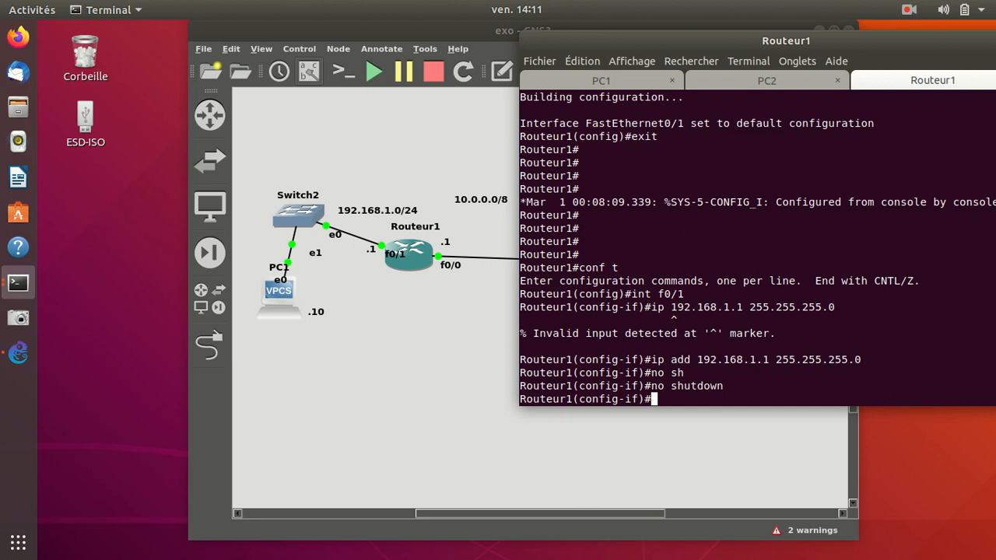
{"action": "type", "text": "exit"}
{"action": "key", "text": "Return"}
Enter Routeur1's f0/0 interface configuration mode and begin its address command with ip add 10.
{"action": "type", "text": "in"}
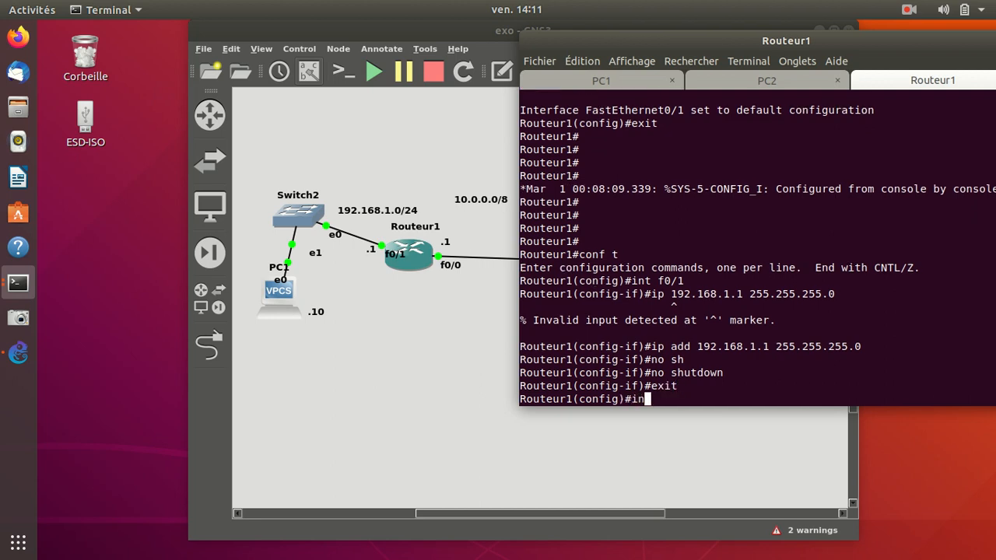
{"action": "type", "text": "t f0/0"}
{"action": "key", "text": "Return"}
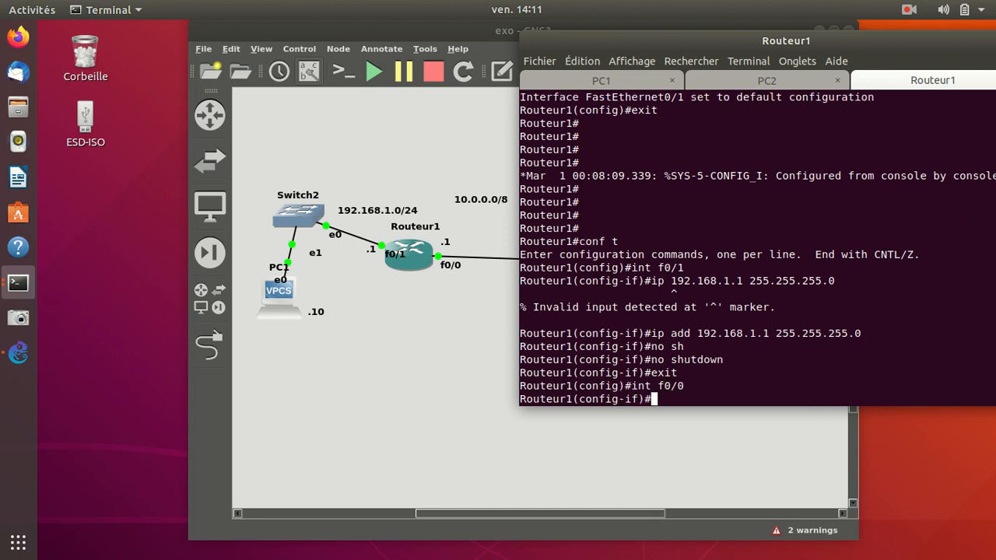
{"action": "type", "text": "ip add 10"}
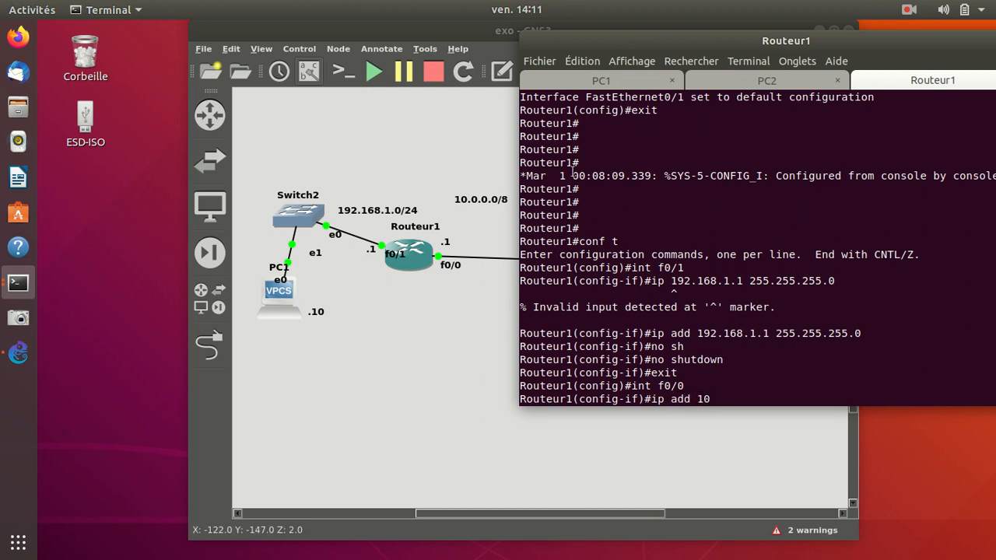
Minimize the terminal and move the 10.0.0.0/8 label down, closer to the link between Routeur1 and Routeur2.
{"action": "left_click_drag", "start_coordinate": [880, 47], "coordinate": [672, 266]}
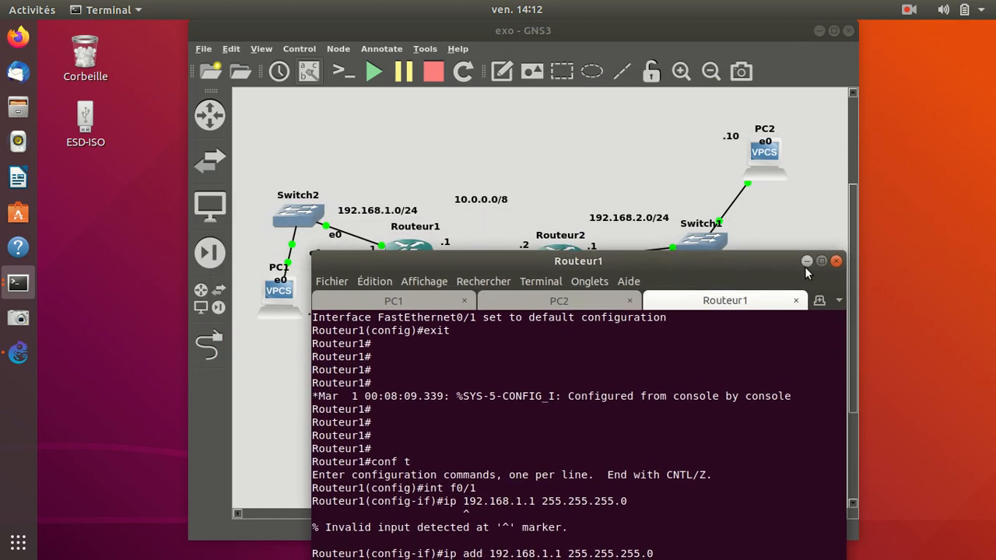
{"action": "left_click_drag", "start_coordinate": [763, 269], "coordinate": [775, 116]}
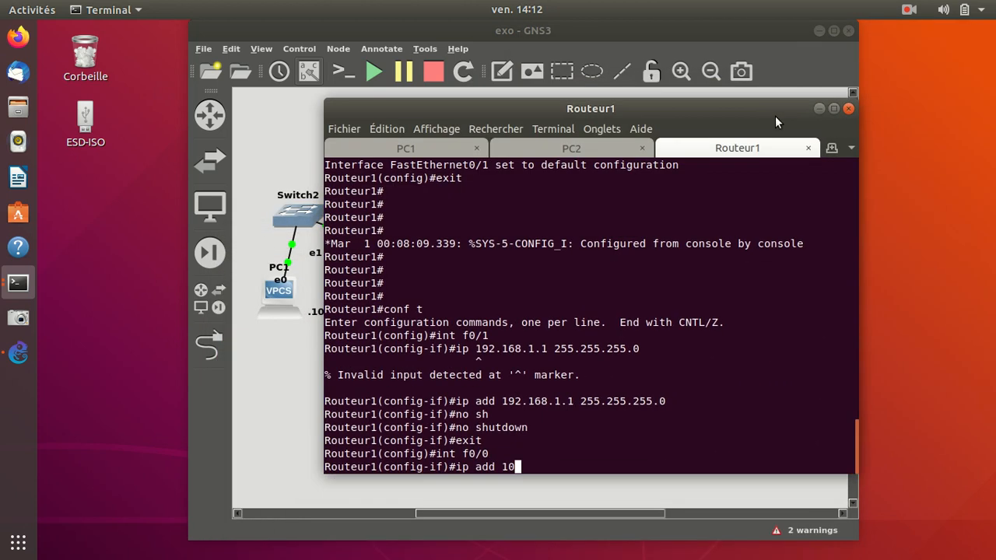
{"action": "left_click", "coordinate": [821, 109]}
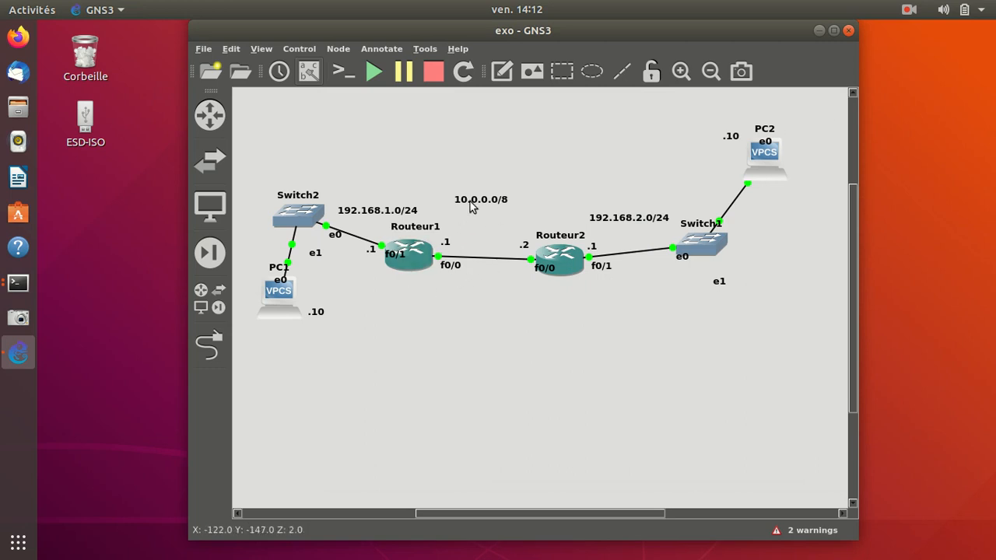
{"action": "left_click_drag", "start_coordinate": [470, 194], "coordinate": [470, 220]}
{"action": "left_click", "coordinate": [491, 190]}
Restore the terminal clear of the 10.0.0.0/8 label and complete f0/0's address as 10.0.0.1 with mask 255.0.0.0.
{"action": "left_click", "coordinate": [19, 285]}
{"action": "left_click", "coordinate": [145, 182]}
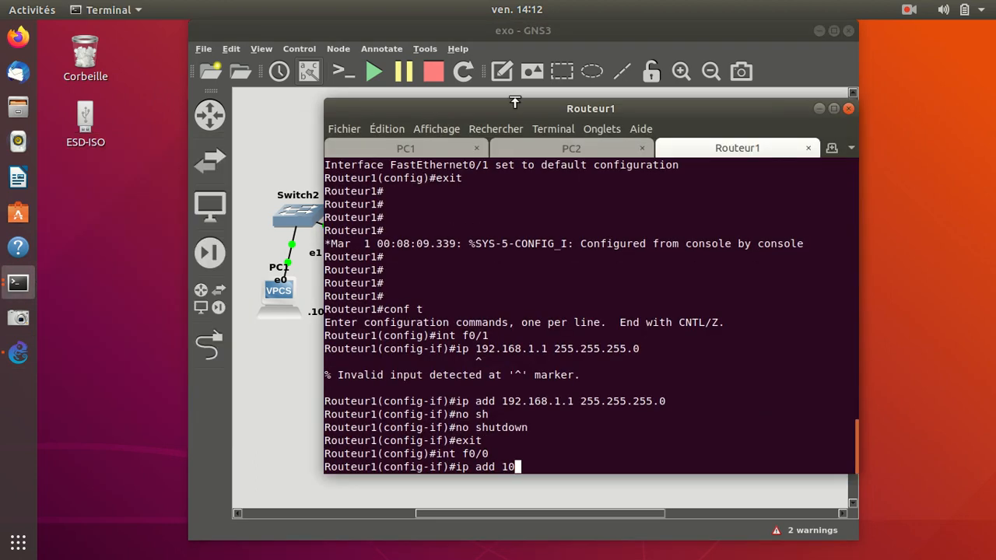
{"action": "left_click_drag", "start_coordinate": [656, 104], "coordinate": [867, 78]}
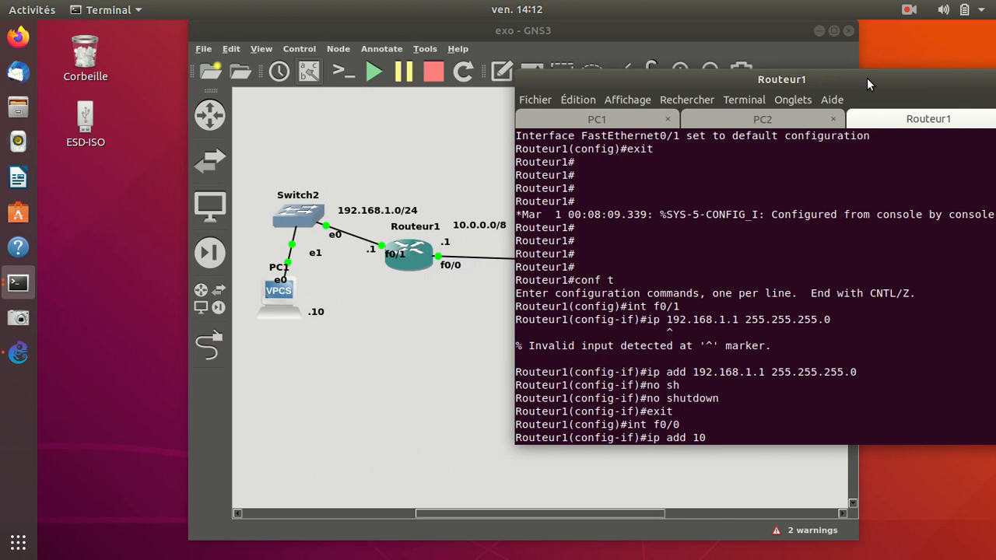
{"action": "type", "text": ".0.0.1 255.0.0.0"}
{"action": "key", "text": "Return"}
Enable Routeur1's f0/0 with no sh and exit to global configuration mode.
{"action": "type", "text": "no sh"}
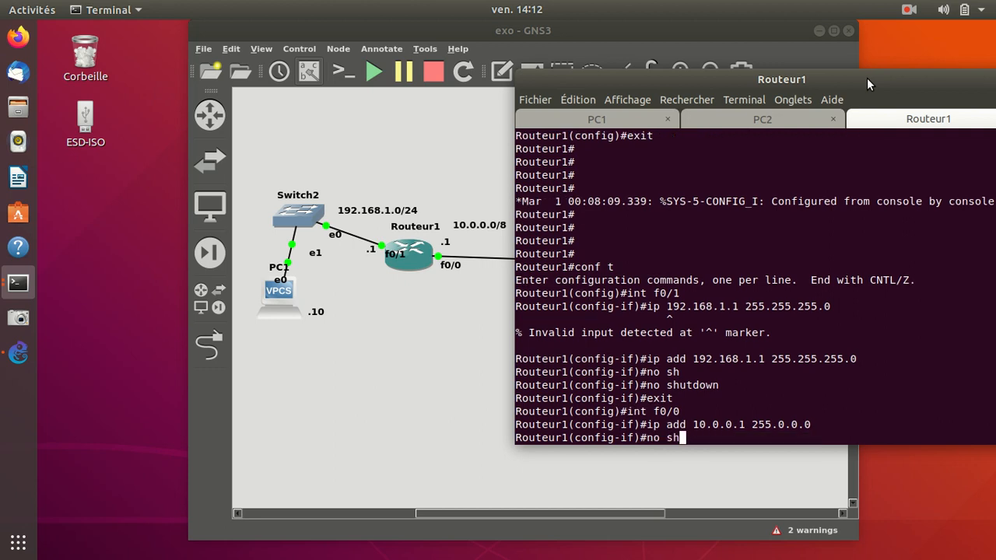
{"action": "key", "text": "Return"}
{"action": "type", "text": "exit"}
{"action": "key", "text": "Return"}
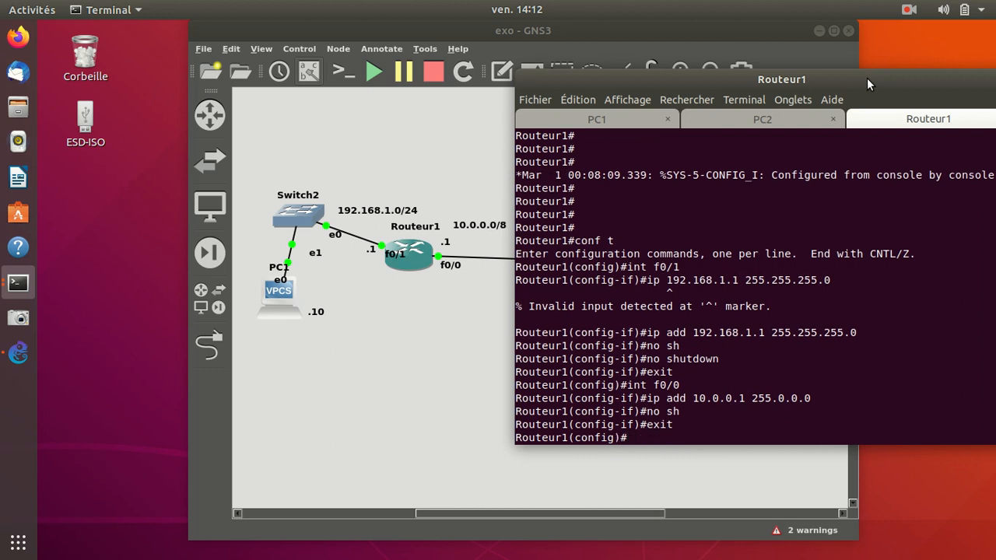
{"action": "key", "text": "Return"}
{"action": "key", "text": "Return"}
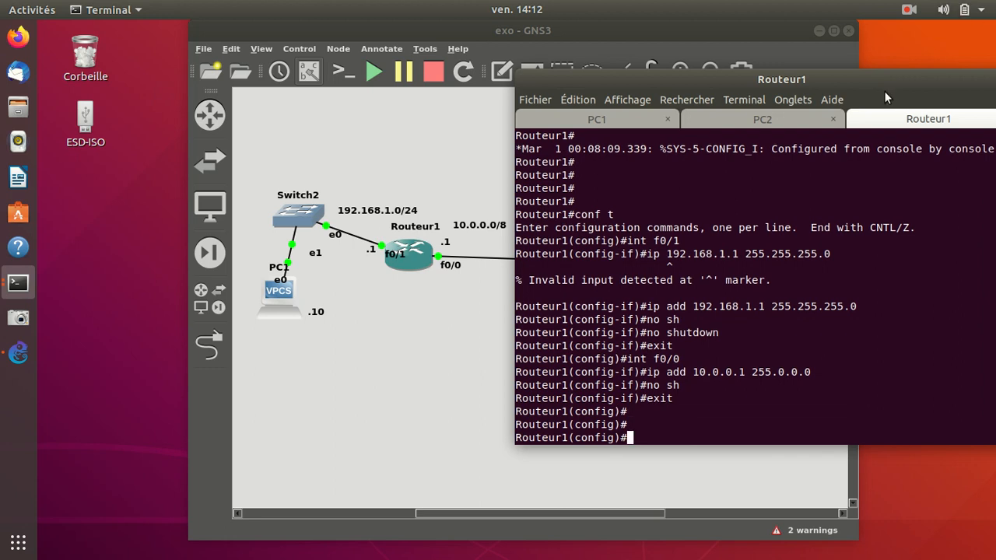
Minimize the terminal, open Routeur2's console, and switch to its session.
{"action": "left_click_drag", "start_coordinate": [887, 83], "coordinate": [678, 74]}
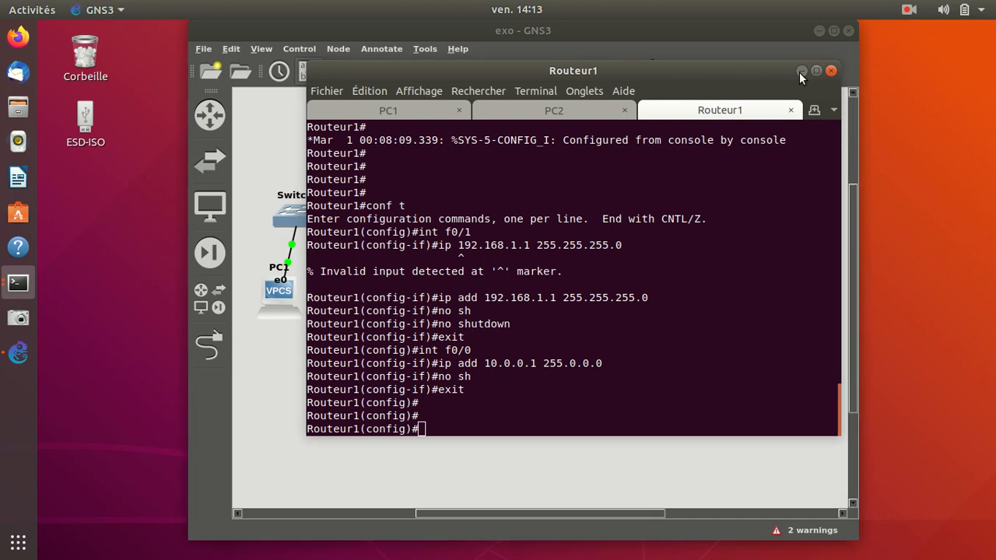
{"action": "left_click", "coordinate": [802, 71]}
{"action": "right_click", "coordinate": [567, 264]}
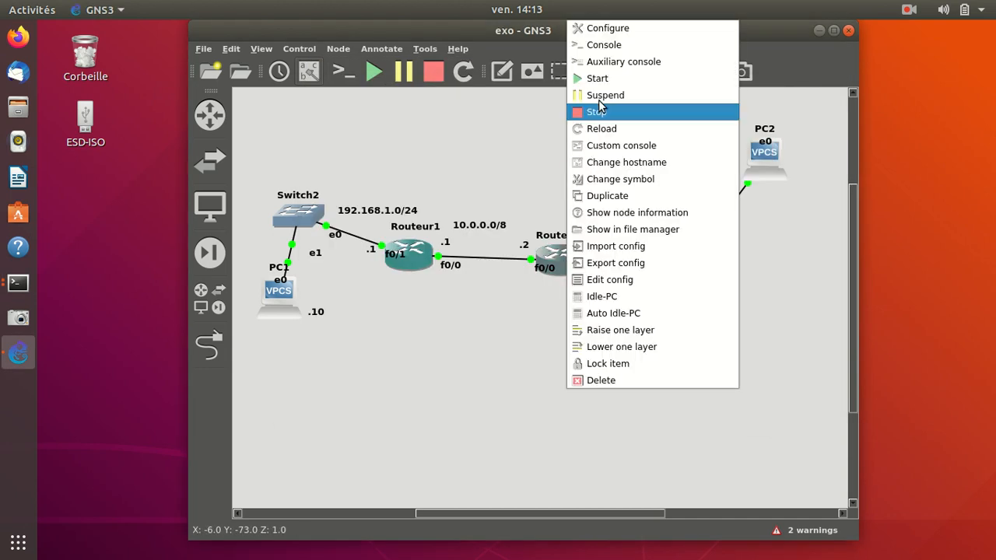
{"action": "left_click", "coordinate": [603, 45]}
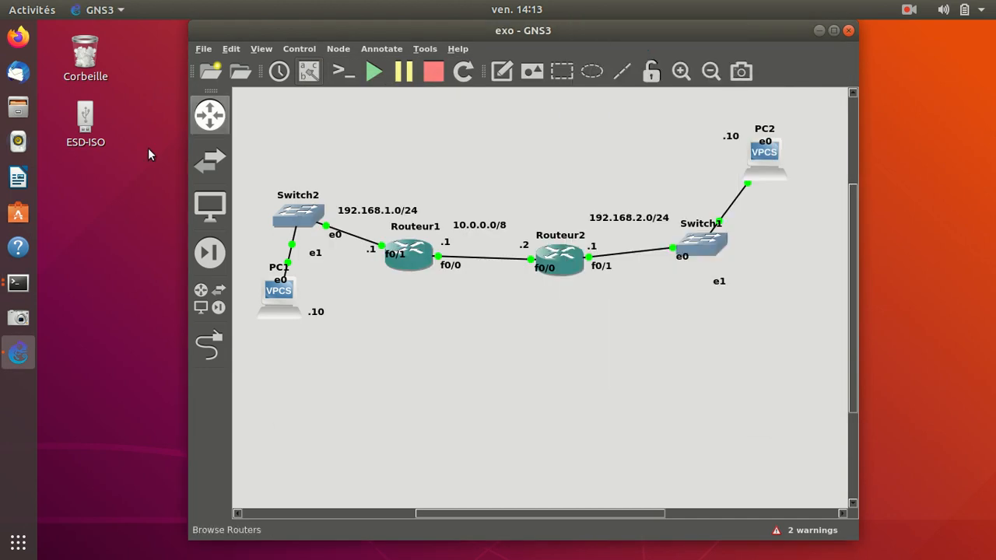
{"action": "left_click", "coordinate": [18, 283]}
{"action": "left_click", "coordinate": [155, 208]}
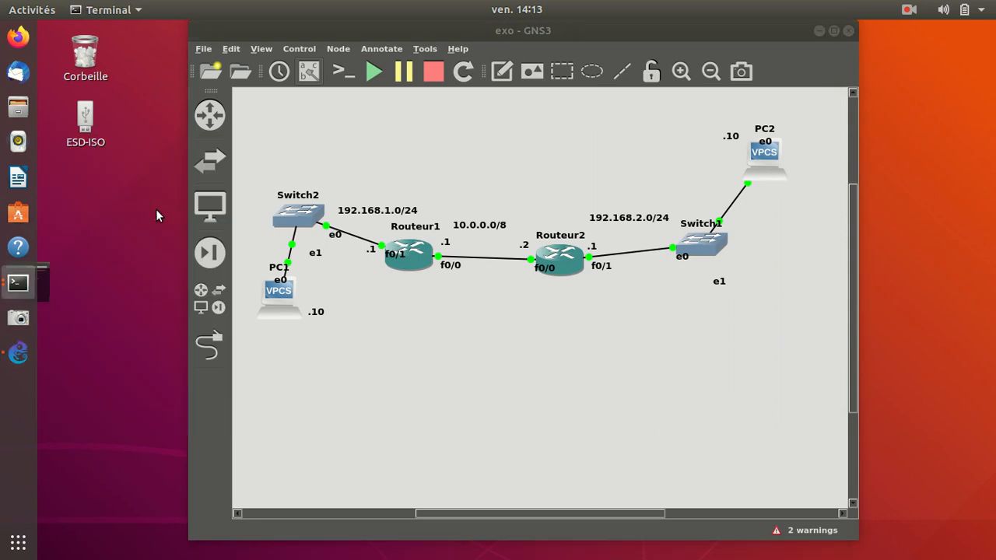
{"action": "left_click", "coordinate": [754, 112]}
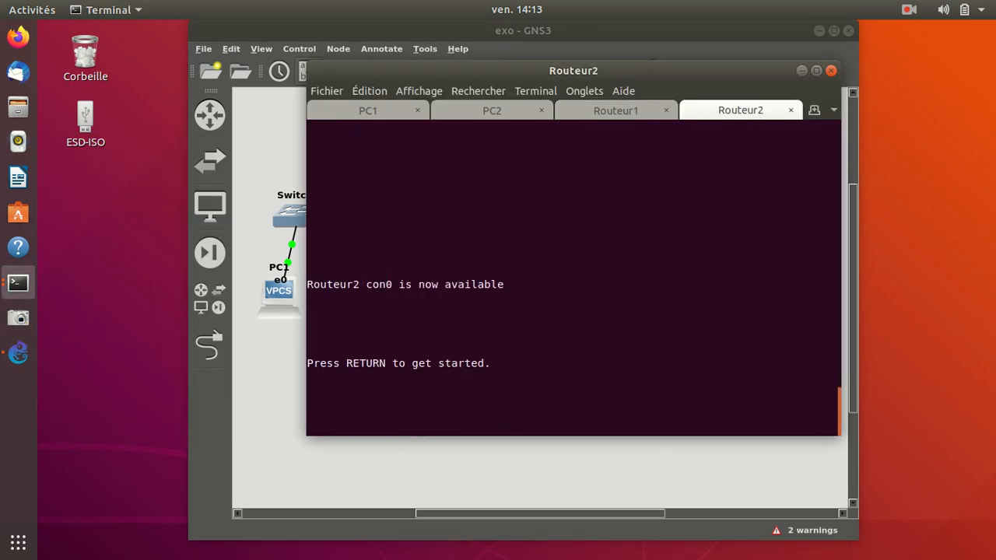
Bring up Routeur2's prompt, move the terminal clear of PC2 and Switch1, and enter global configuration with conf t.
{"action": "key", "text": "Return"}
{"action": "key", "text": "Return"}
{"action": "key", "text": "Return"}
{"action": "key", "text": "Return"}
{"action": "left_click_drag", "start_coordinate": [656, 70], "coordinate": [384, 45]}
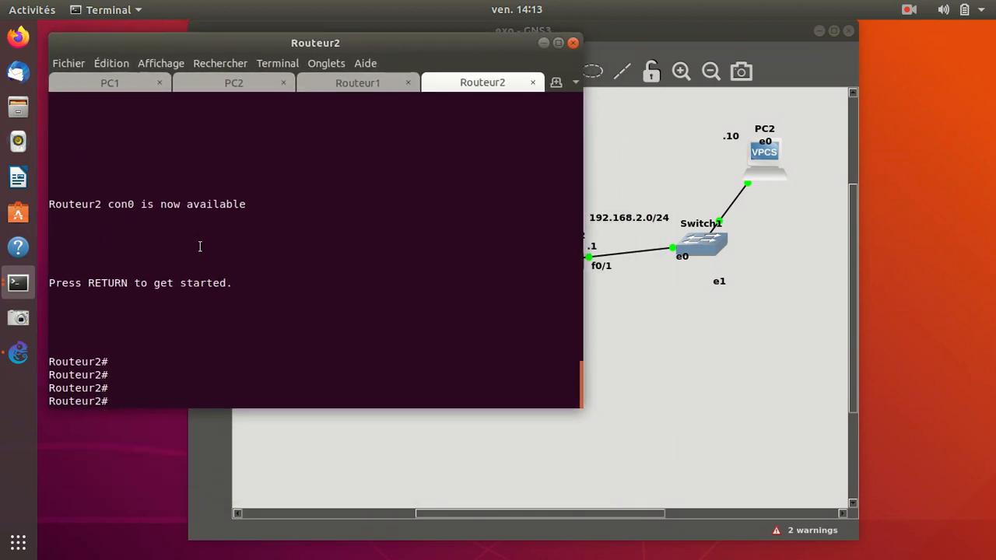
{"action": "type", "text": "conf t"}
{"action": "key", "text": "Return"}
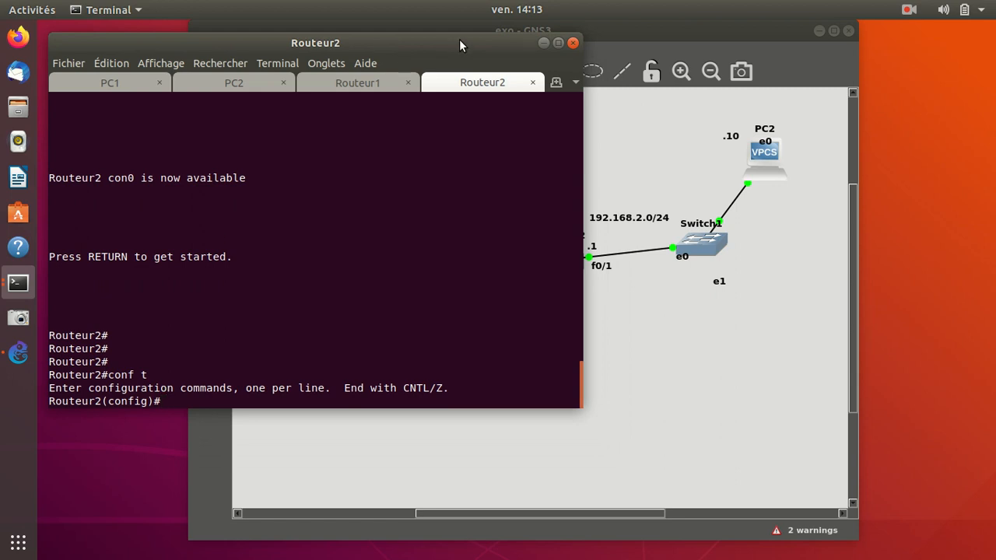
Arrange the topology and the Routeur2 terminal side by side, keeping Routeur2, Switch1 and PC2 in view.
{"action": "key", "text": "super+Left"}
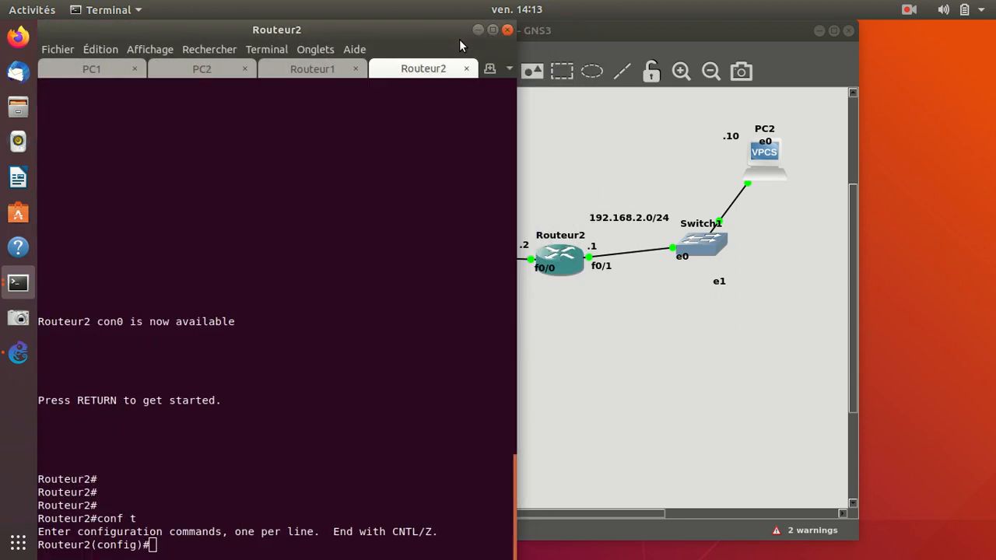
{"action": "key", "text": "super+Right"}
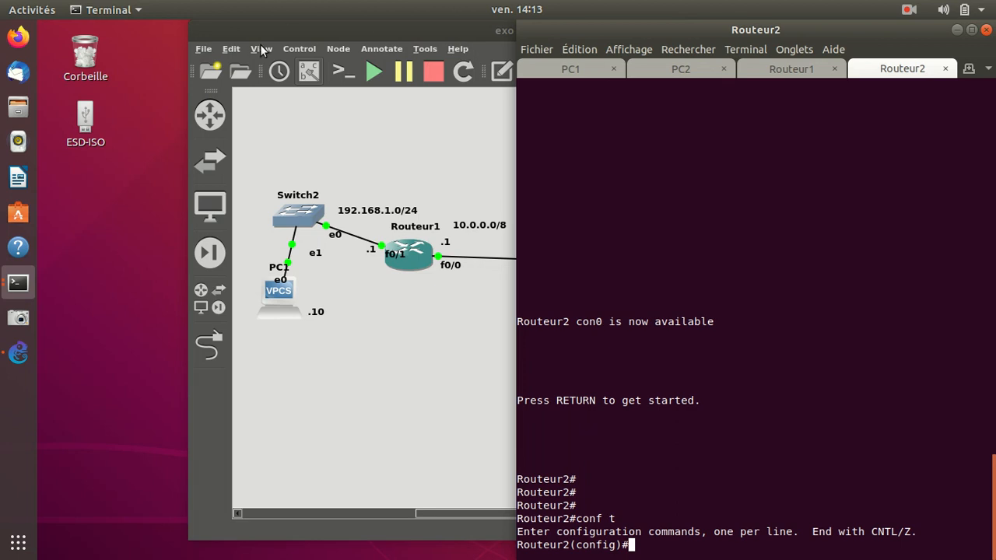
{"action": "left_click", "coordinate": [414, 166]}
{"action": "key", "text": "super+Left"}
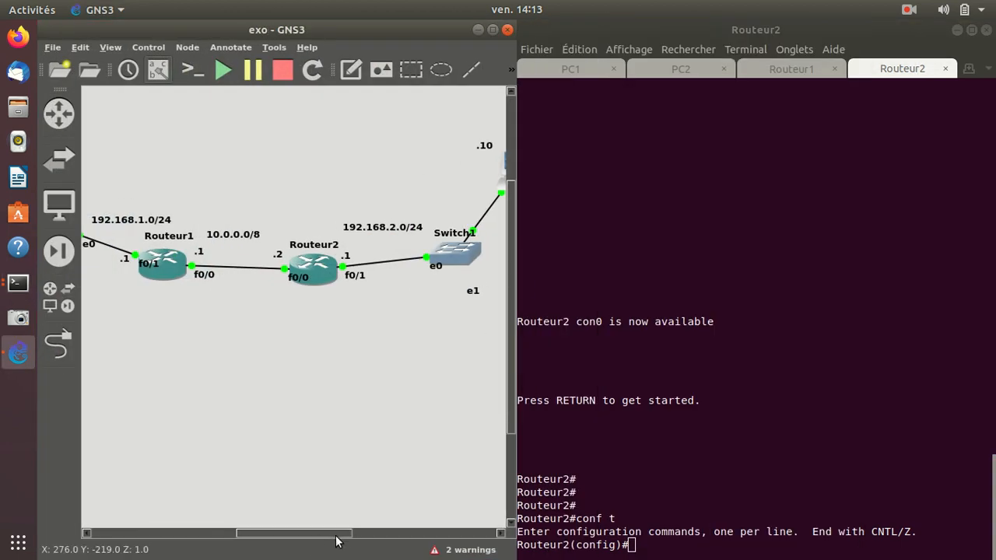
{"action": "left_click_drag", "start_coordinate": [327, 540], "coordinate": [354, 534]}
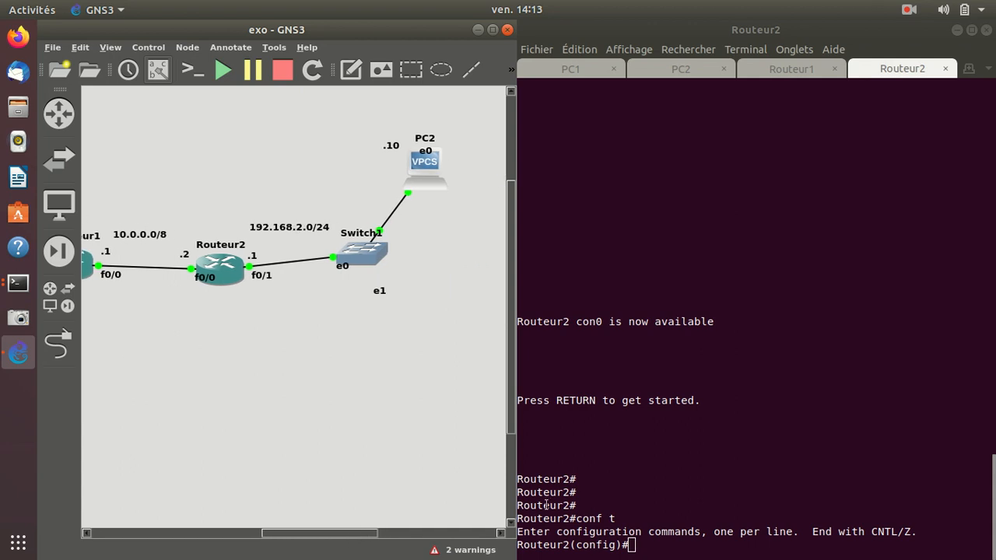
{"action": "left_click", "coordinate": [595, 507]}
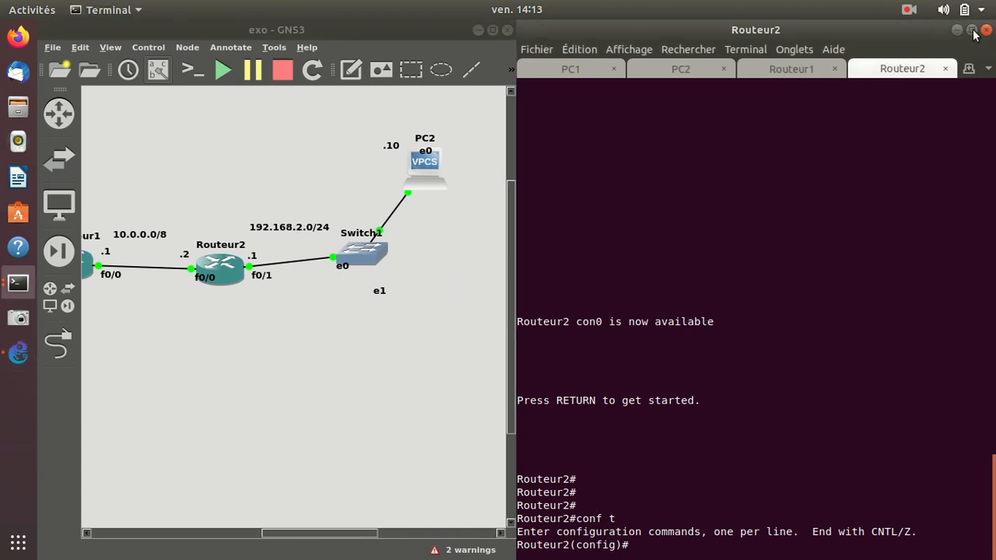
{"action": "left_click_drag", "start_coordinate": [869, 31], "coordinate": [927, 102]}
Address Routeur2's f0/1 interface with ip add 192.168.2.1 255.255.255.0.
{"action": "type", "text": "inf"}
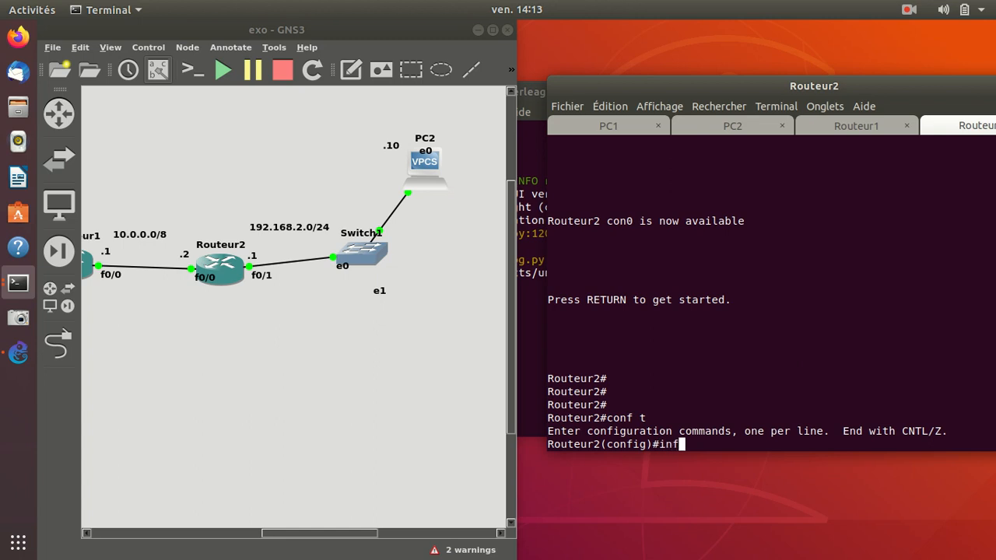
{"action": "key", "text": "BackSpace"}
{"action": "type", "text": "t f0/1"}
{"action": "key", "text": "Return"}
{"action": "type", "text": "ip"}
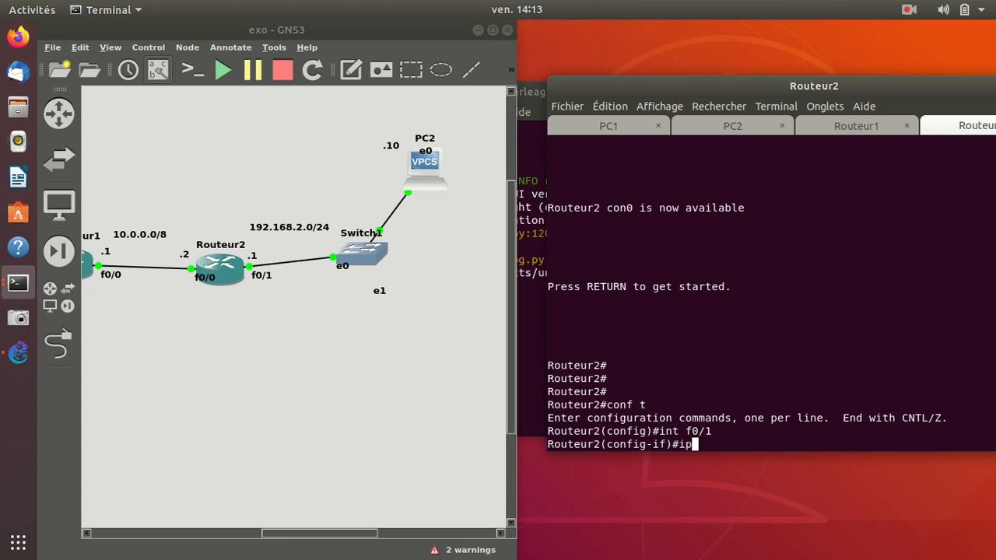
{"action": "type", "text": " add 192.16"}
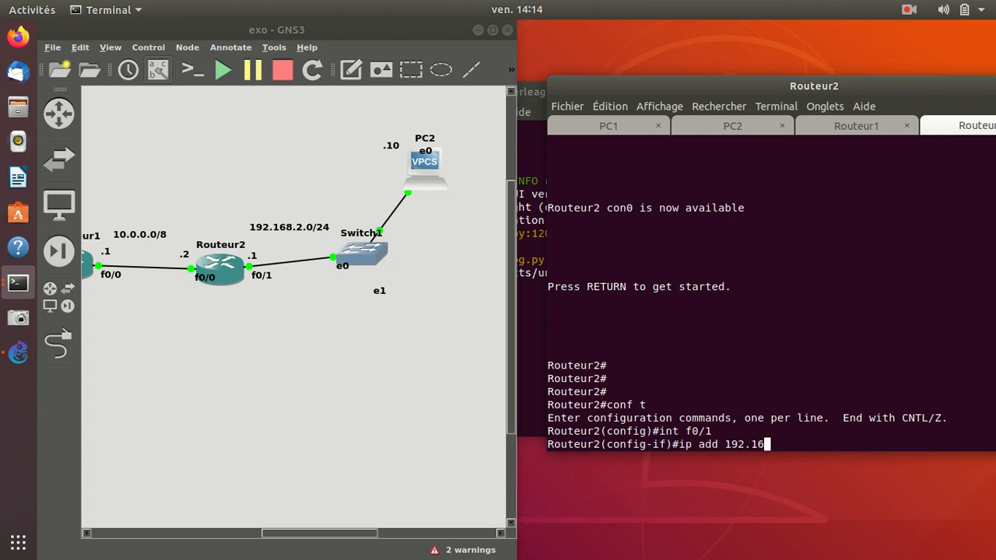
{"action": "type", "text": "8.2.1 255.255.255.0"}
{"action": "key", "text": "Return"}
Enable Routeur2's f0/1 with no sh and exit to global configuration mode.
{"action": "type", "text": "no sh"}
{"action": "key", "text": "Return"}
{"action": "type", "text": "exit"}
{"action": "key", "text": "Return"}
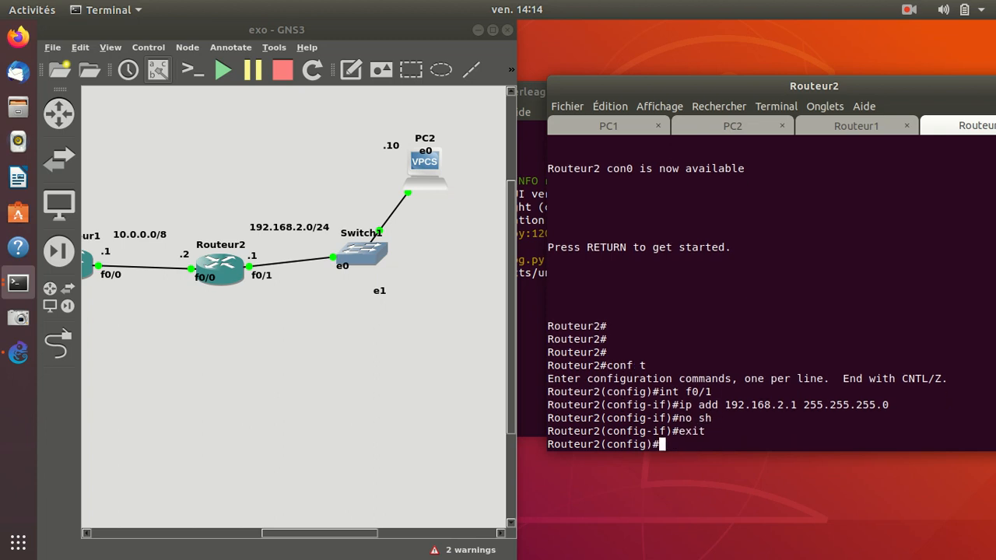
Address Routeur2's f0/0 interface with ip add 10.0.0.2 255.0.0.0, keeping the 10.0.0.0/8 link between the routers in view.
{"action": "type", "text": "int f0/0"}
{"action": "key", "text": "Return"}
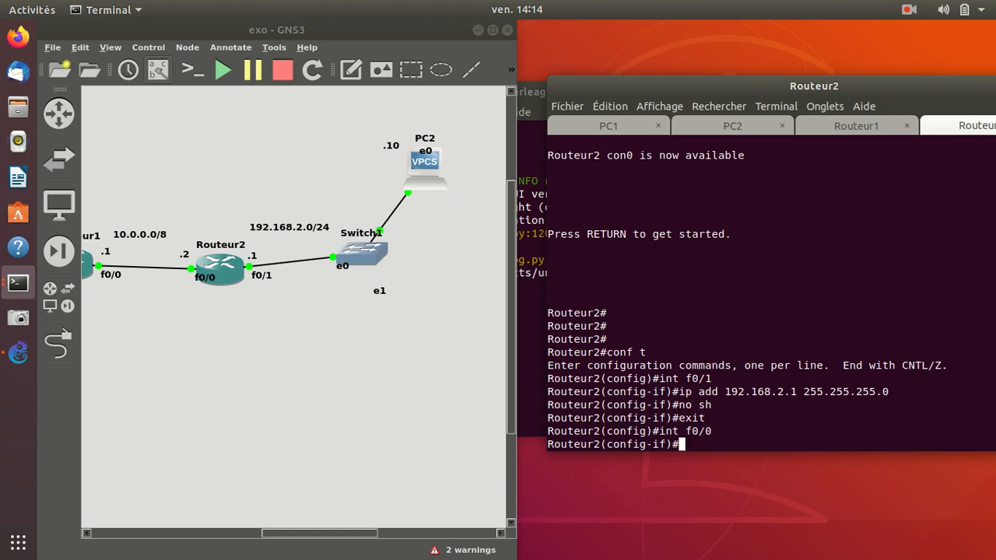
{"action": "type", "text": "ip add 10"}
{"action": "left_click_drag", "start_coordinate": [319, 534], "coordinate": [292, 534]}
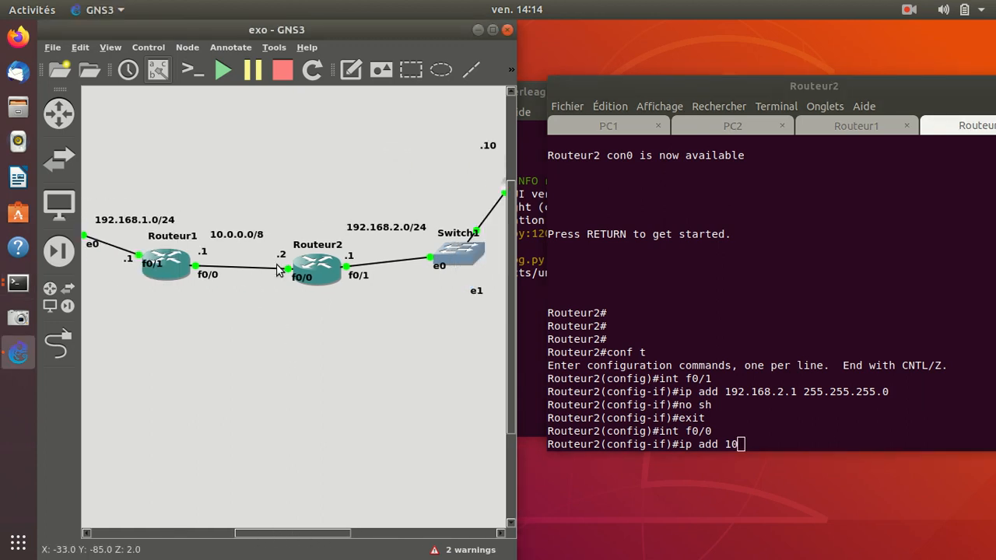
{"action": "left_click_drag", "start_coordinate": [230, 238], "coordinate": [236, 239]}
{"action": "left_click", "coordinate": [745, 441]}
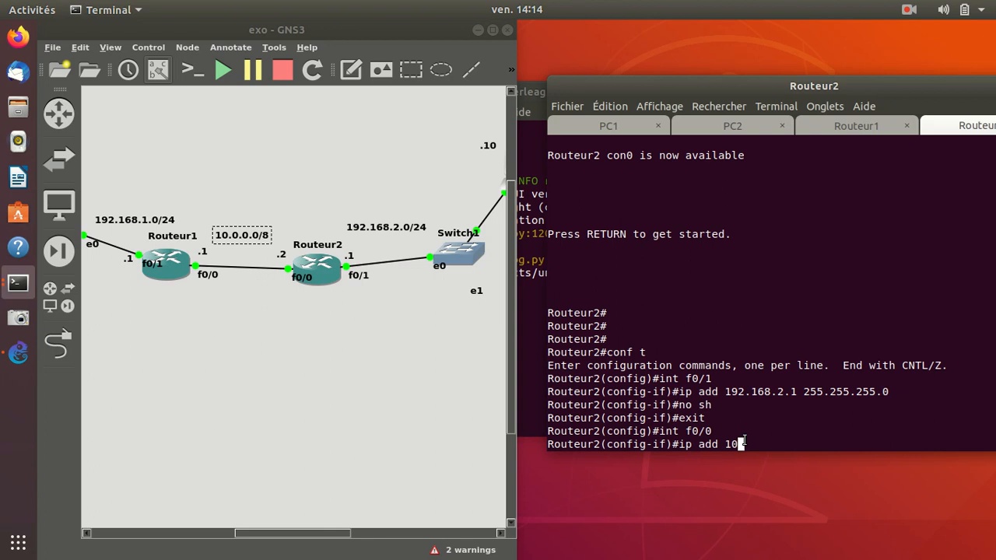
{"action": "type", "text": "ip add 10.0.0.2 255.0.0.0"}
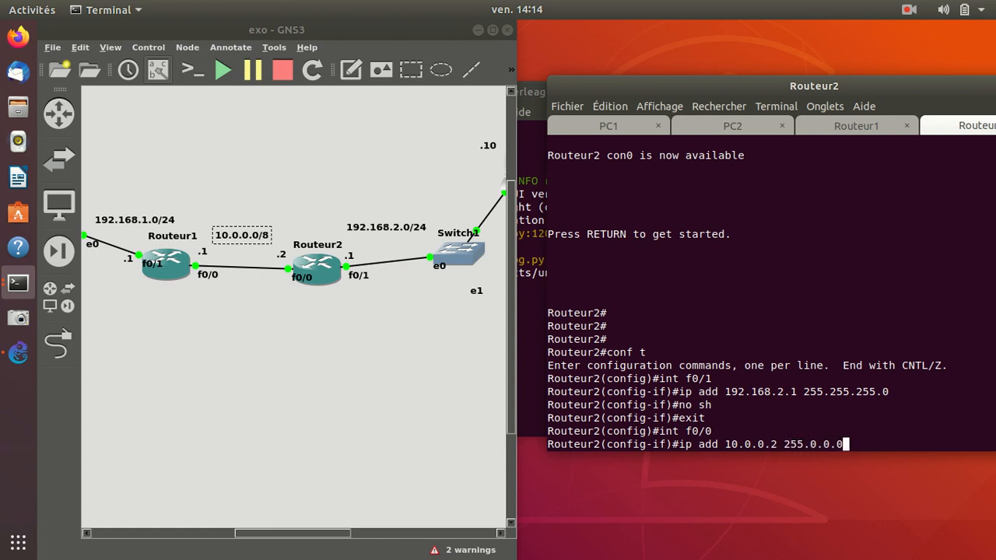
{"action": "key", "text": "Return"}
Enable Routeur2's f0/0 with no shutdown and exit to global configuration mode.
{"action": "type", "text": "no sh"}
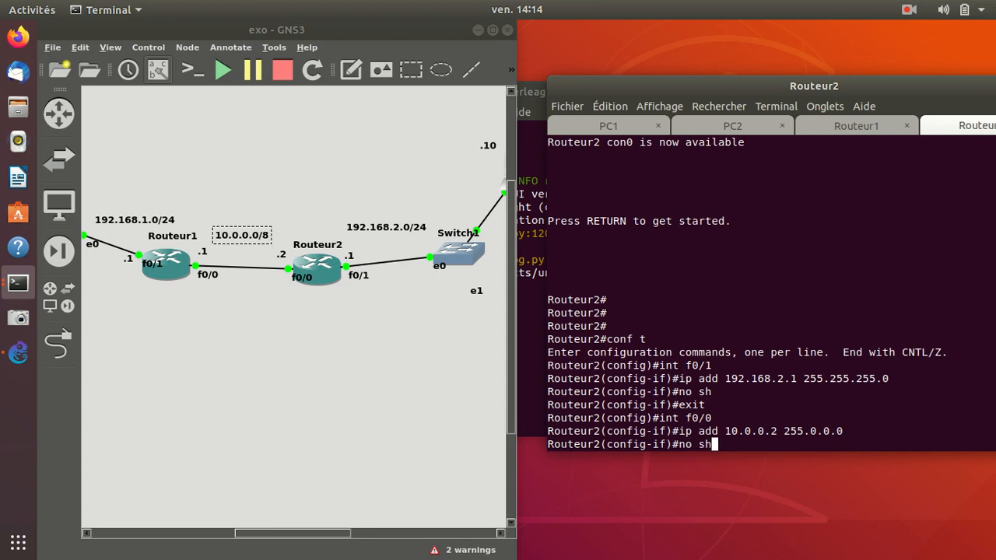
{"action": "key", "text": "Tab"}
{"action": "key", "text": "Return"}
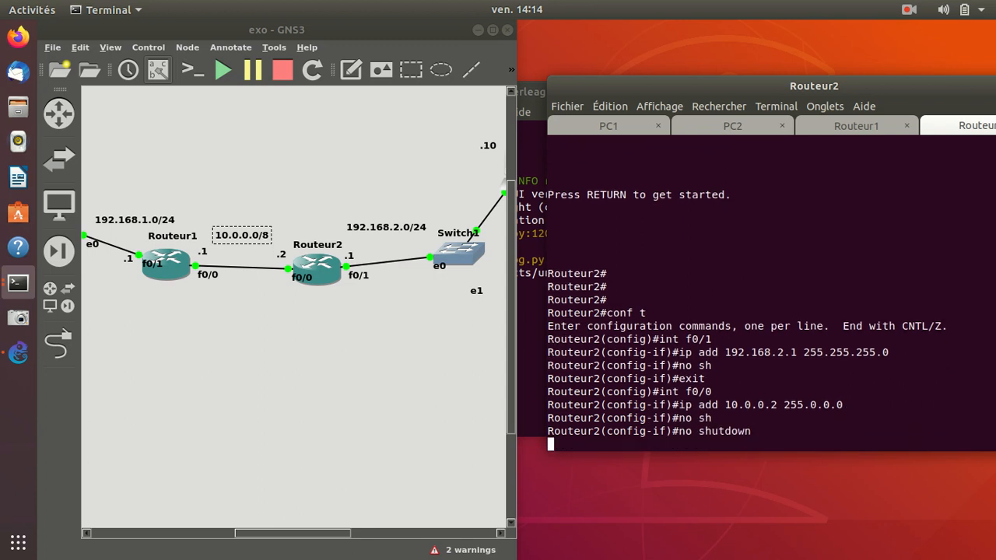
{"action": "type", "text": "exit"}
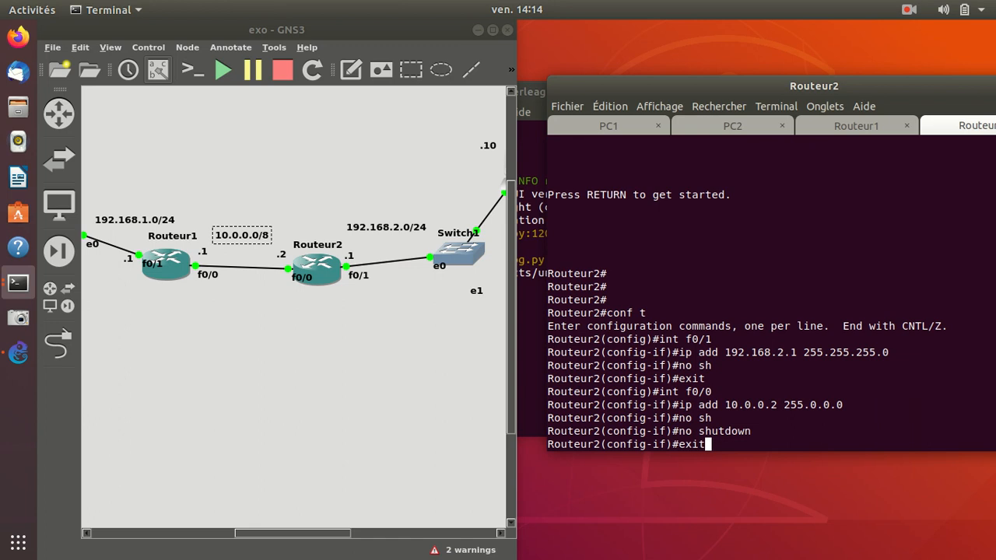
{"action": "key", "text": "Return"}
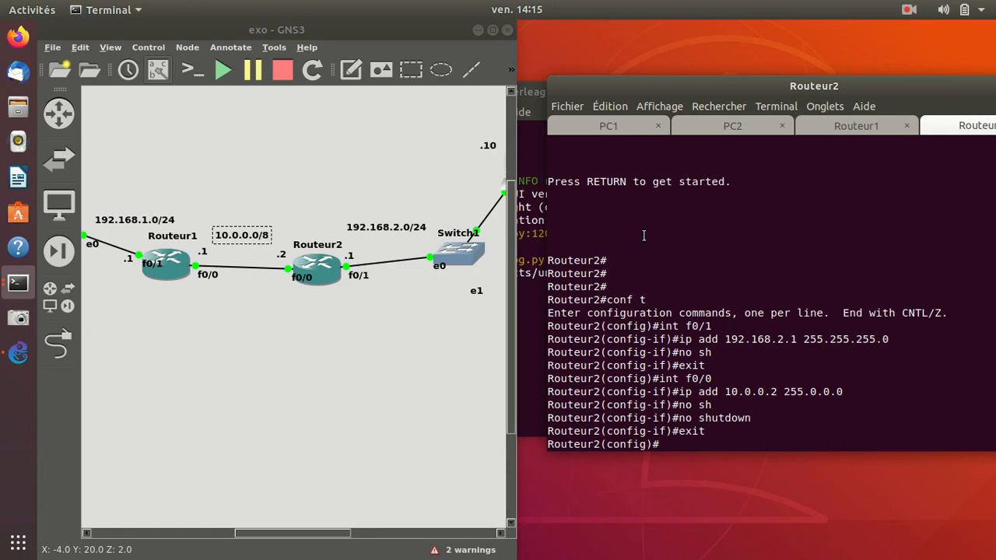
Switch to Routeur1's session, minimize the topology and root terminal windows, and bring the console terminal fully on screen.
{"action": "left_click", "coordinate": [838, 131]}
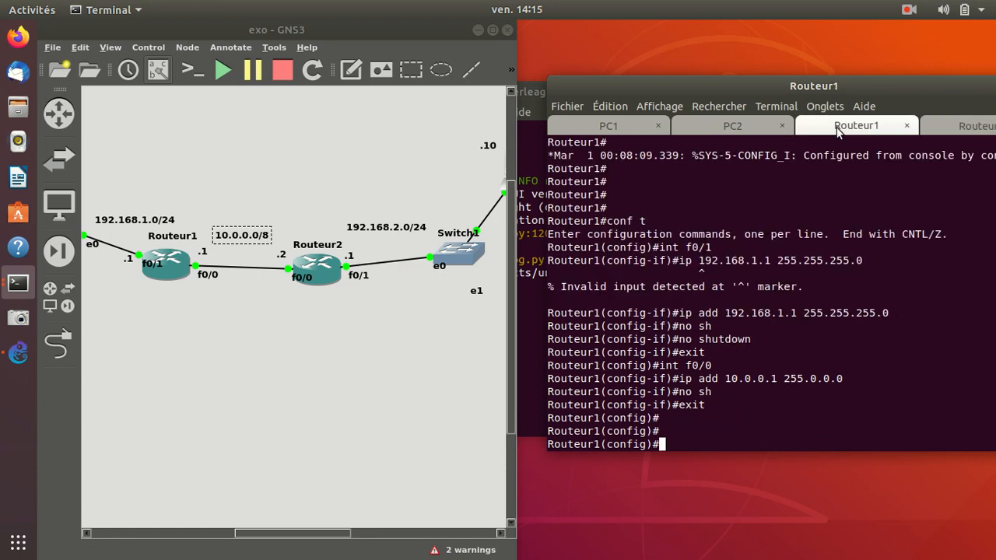
{"action": "left_click", "coordinate": [472, 28]}
{"action": "left_click", "coordinate": [410, 106]}
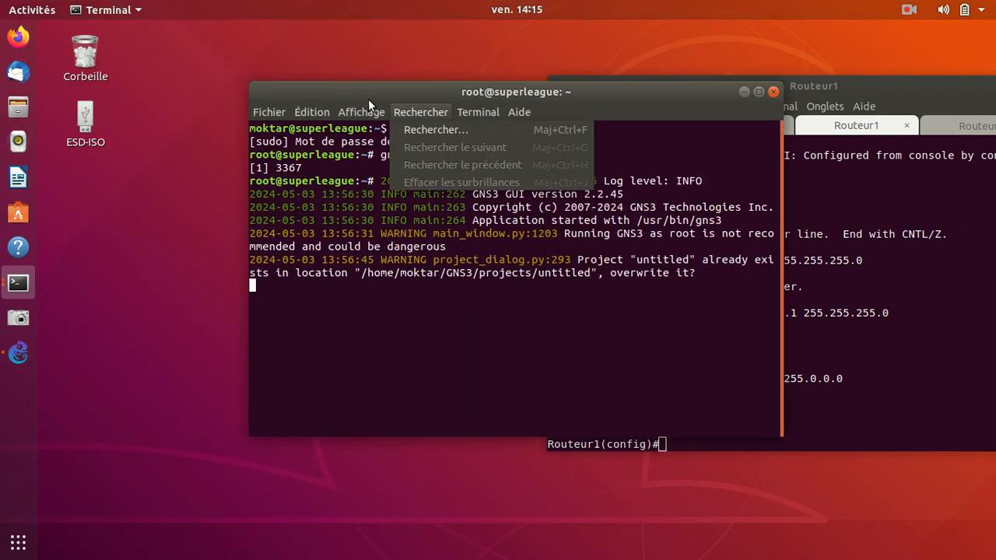
{"action": "left_click", "coordinate": [634, 98]}
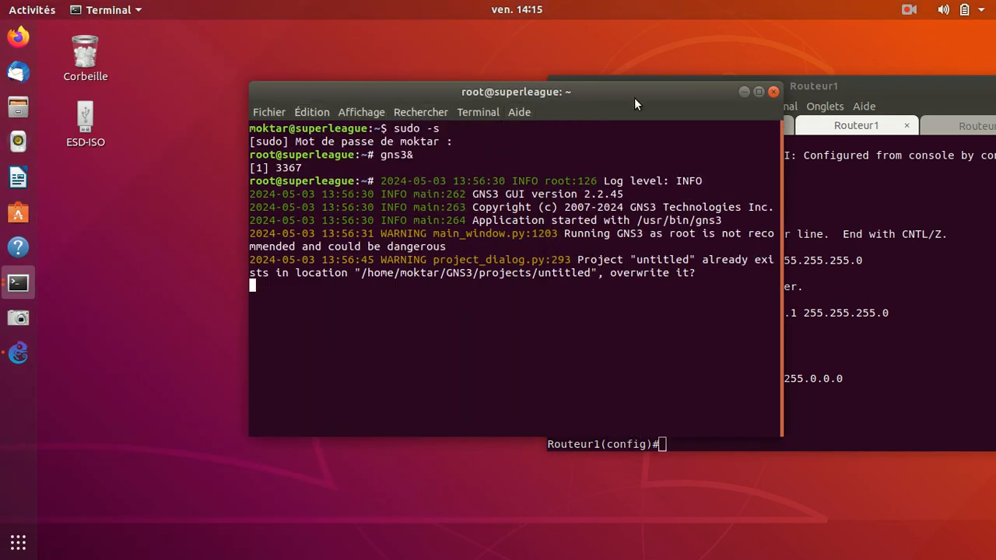
{"action": "left_click", "coordinate": [744, 91]}
{"action": "left_click_drag", "start_coordinate": [754, 86], "coordinate": [572, 87]}
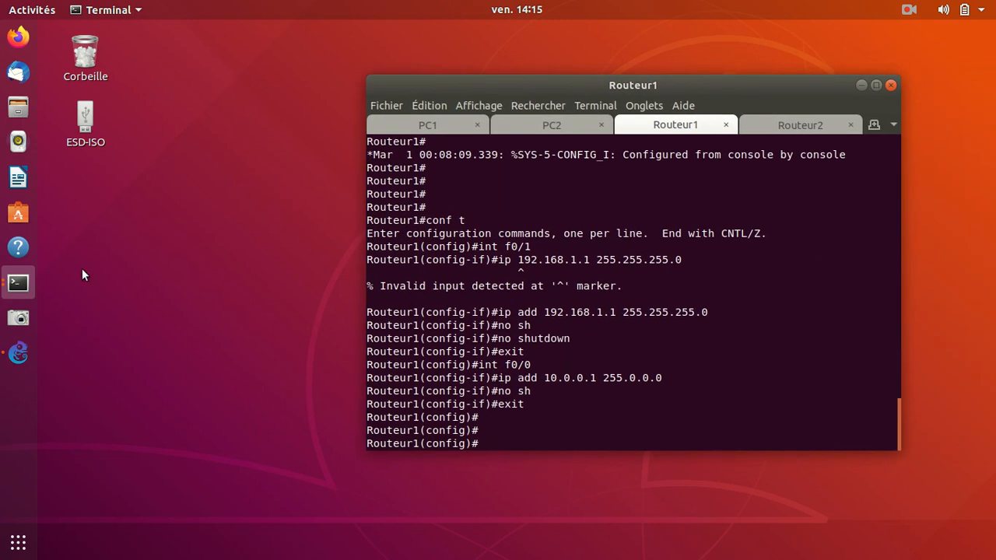
Reopen the GNS3 topology maximized and deselect the 10.0.0.0/8 label.
{"action": "left_click", "coordinate": [18, 353]}
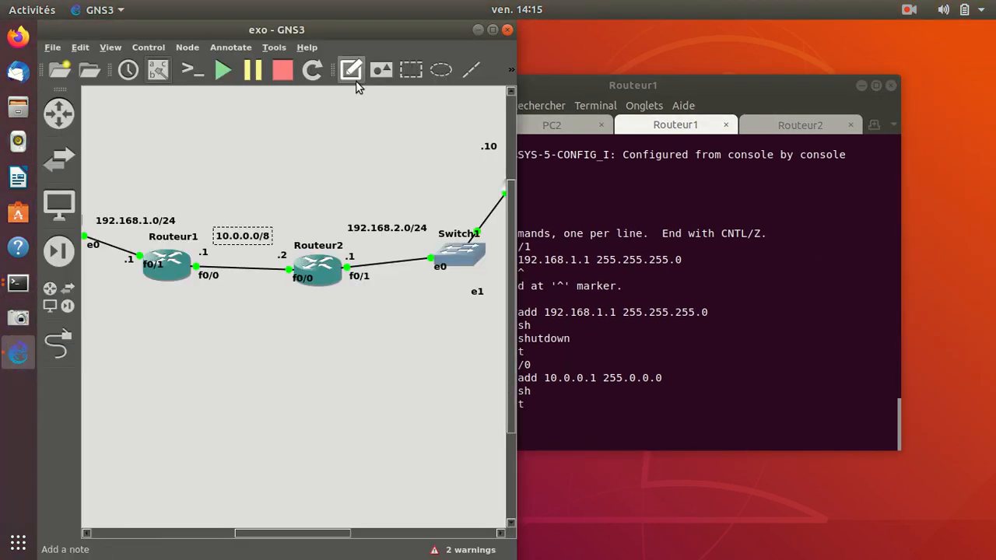
{"action": "left_click", "coordinate": [492, 29]}
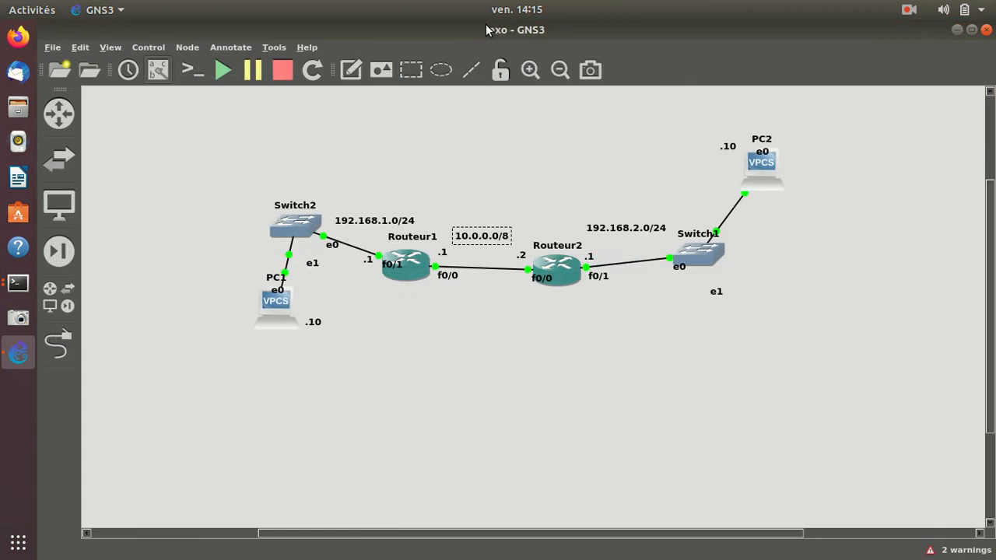
{"action": "left_click", "coordinate": [519, 181]}
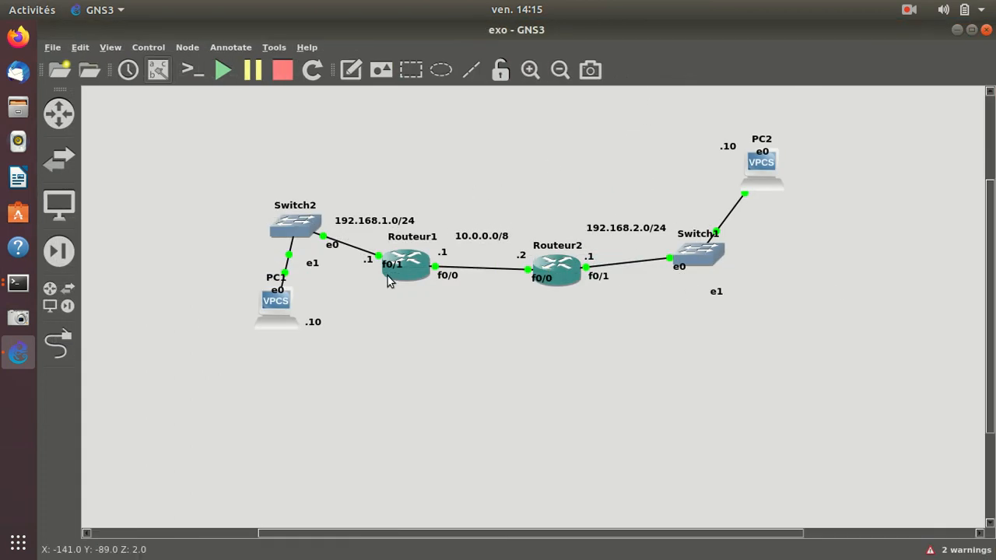
Bring Routeur1's terminal over the topology, get a fresh prompt, and place it clear of Routeur1 and the 10.0.0.0/8 label.
{"action": "left_click", "coordinate": [6, 274]}
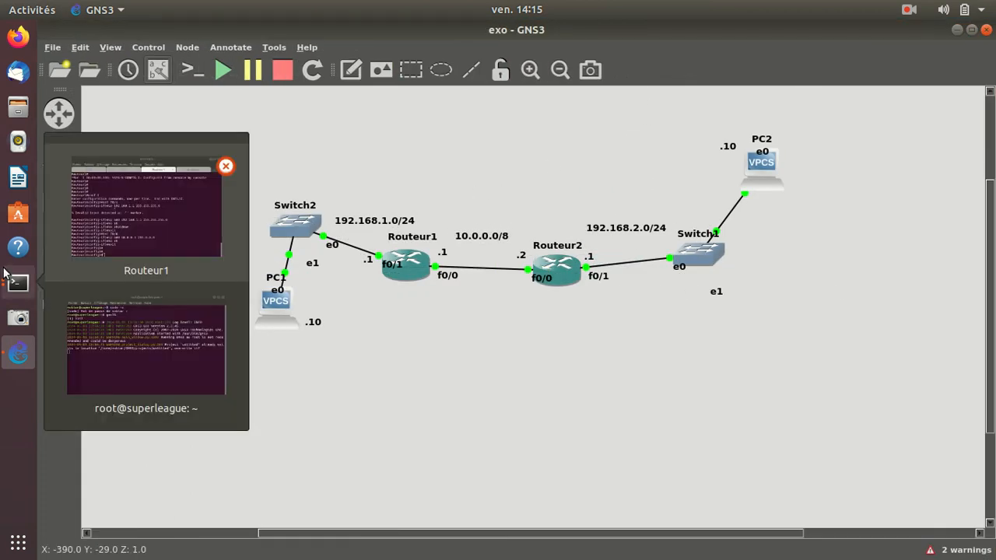
{"action": "left_click", "coordinate": [149, 228]}
{"action": "left_click_drag", "start_coordinate": [564, 80], "coordinate": [667, 106]}
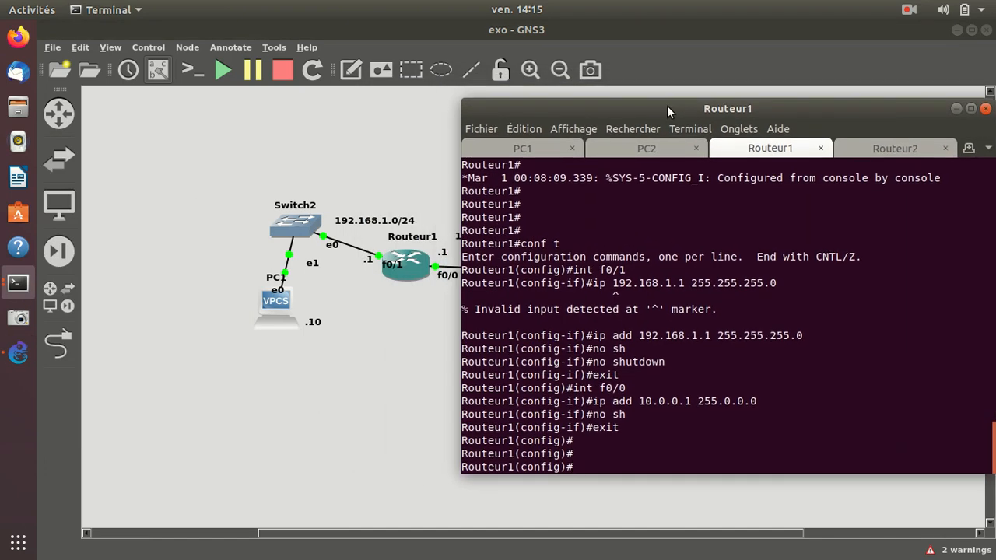
{"action": "key", "text": "Return"}
{"action": "key", "text": "Return"}
{"action": "key", "text": "Return"}
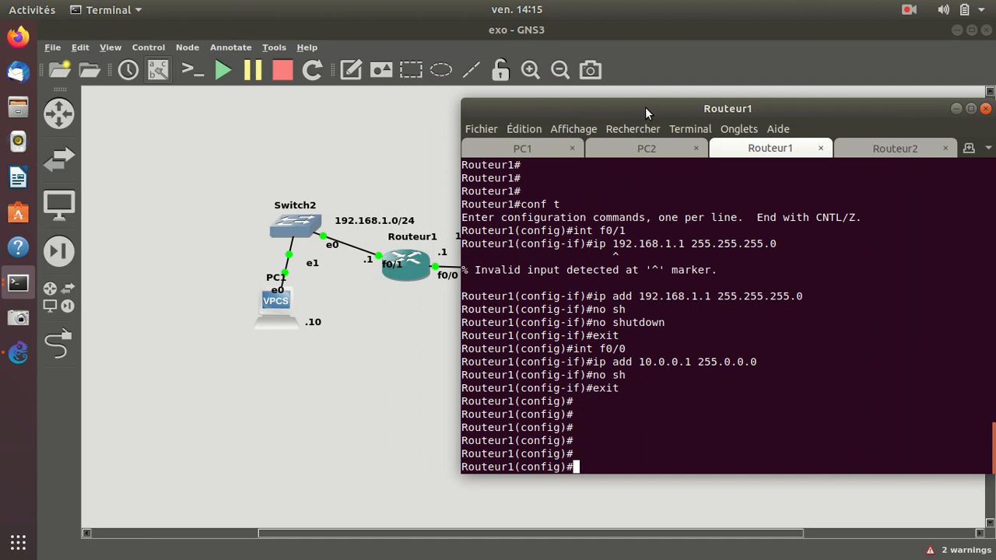
{"action": "left_click_drag", "start_coordinate": [644, 110], "coordinate": [707, 91]}
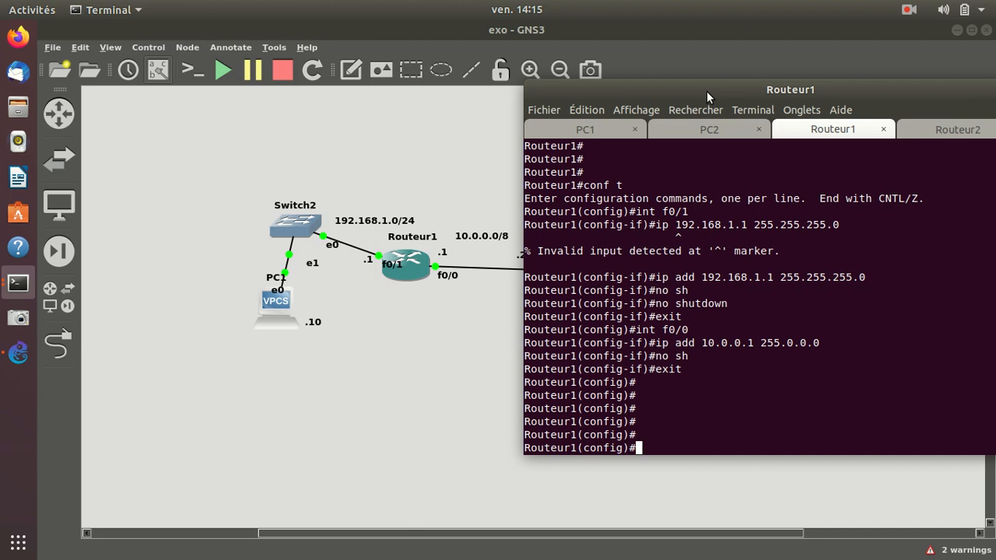
Start RIP configuration on Routeur1 with router rip and set version 2.
{"action": "type", "text": "router rip"}
{"action": "key", "text": "Return"}
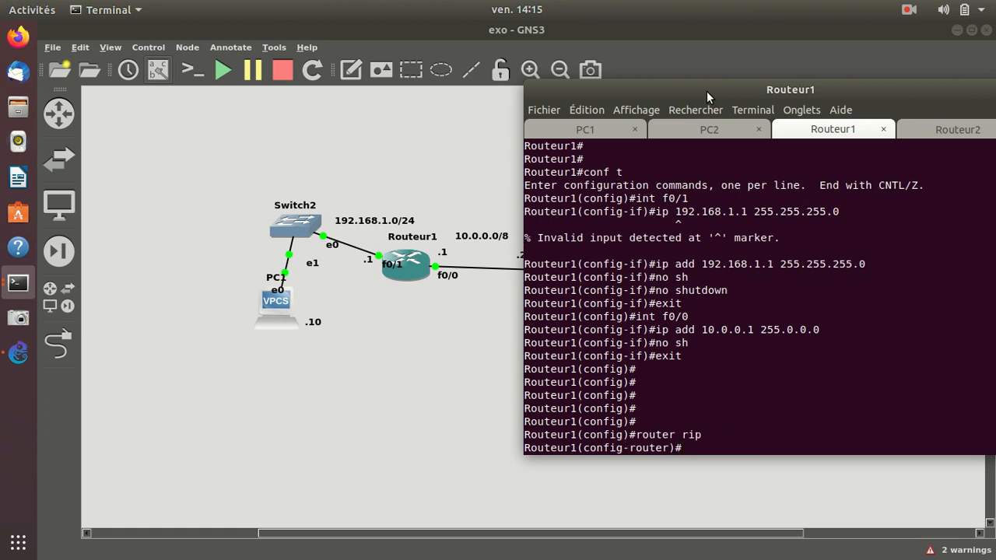
{"action": "type", "text": "ver"}
{"action": "key", "text": "Tab"}
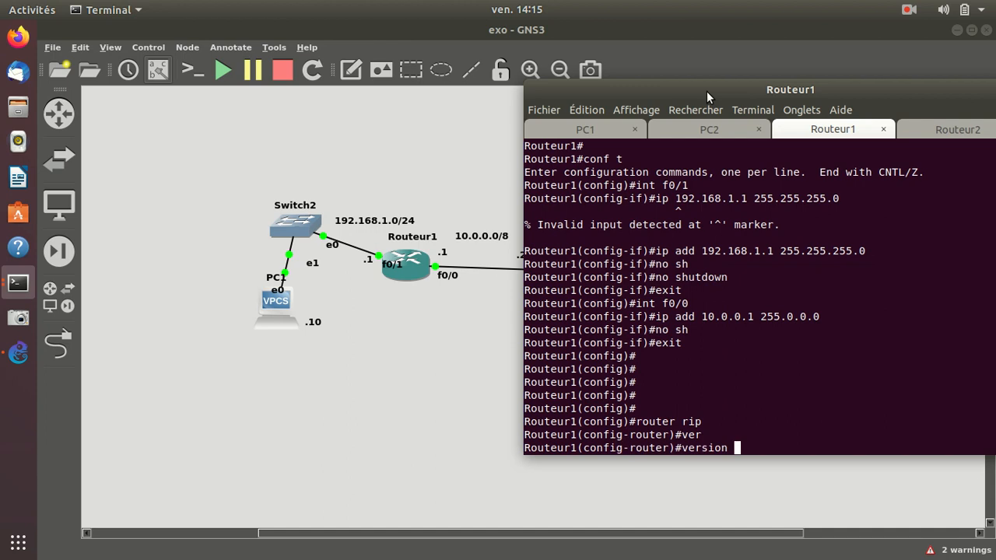
{"action": "type", "text": "2"}
{"action": "key", "text": "Return"}
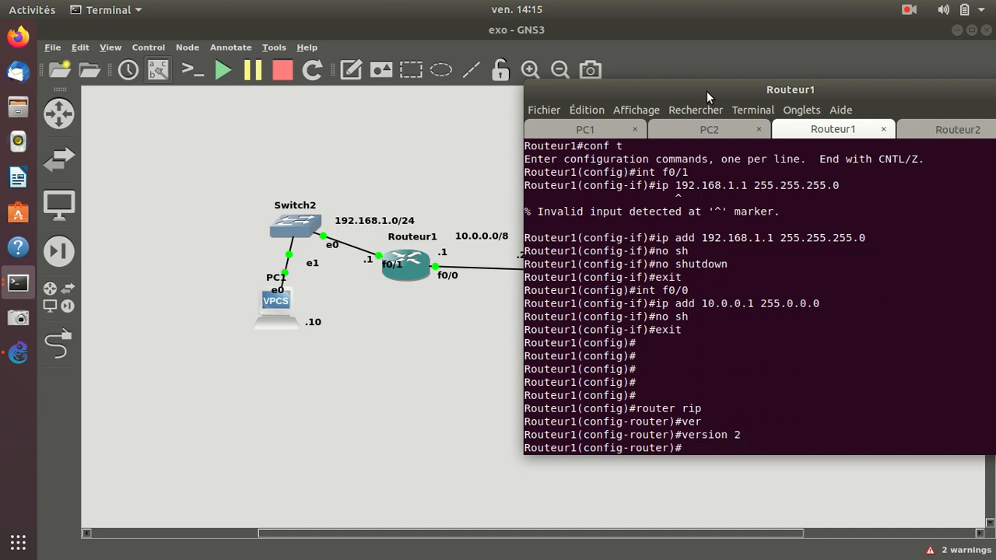
Advertise network 192.168.1.0 in Routeur1's RIP configuration.
{"action": "type", "text": "network"}
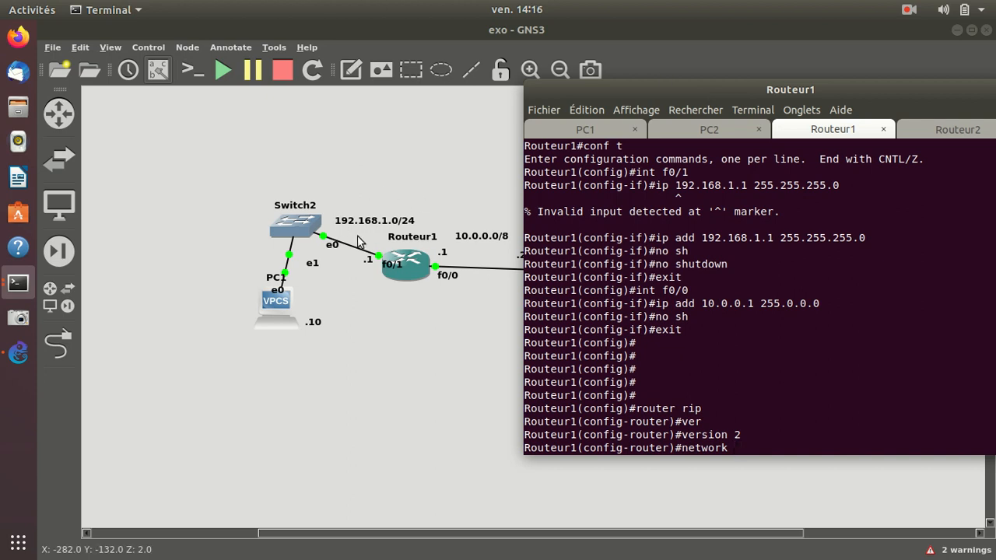
{"action": "type", "text": "192"}
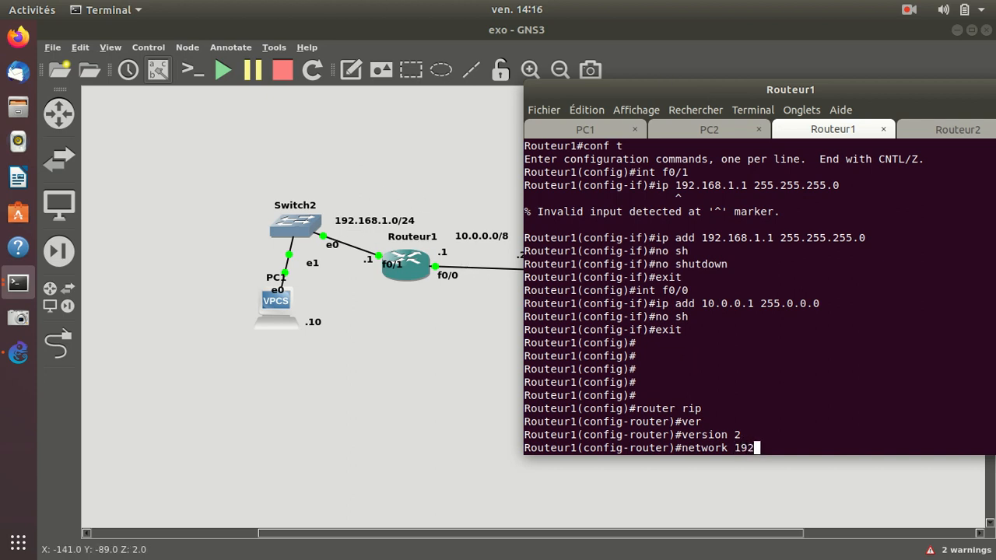
{"action": "type", "text": ".168.1"}
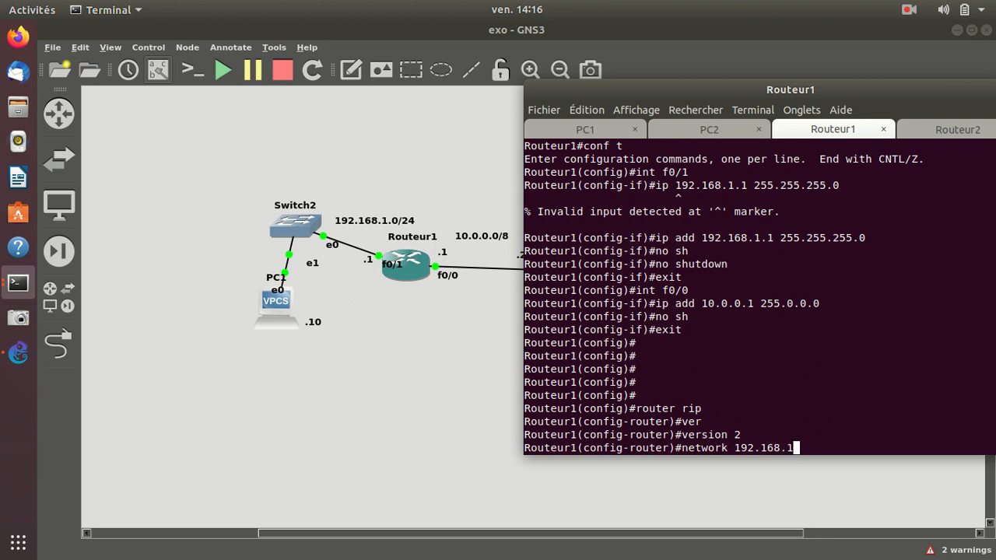
{"action": "type", "text": ".0"}
{"action": "key", "text": "Return"}
Advertise network 10.0.0.0 in Routeur1's RIP configuration.
{"action": "type", "text": "ne"}
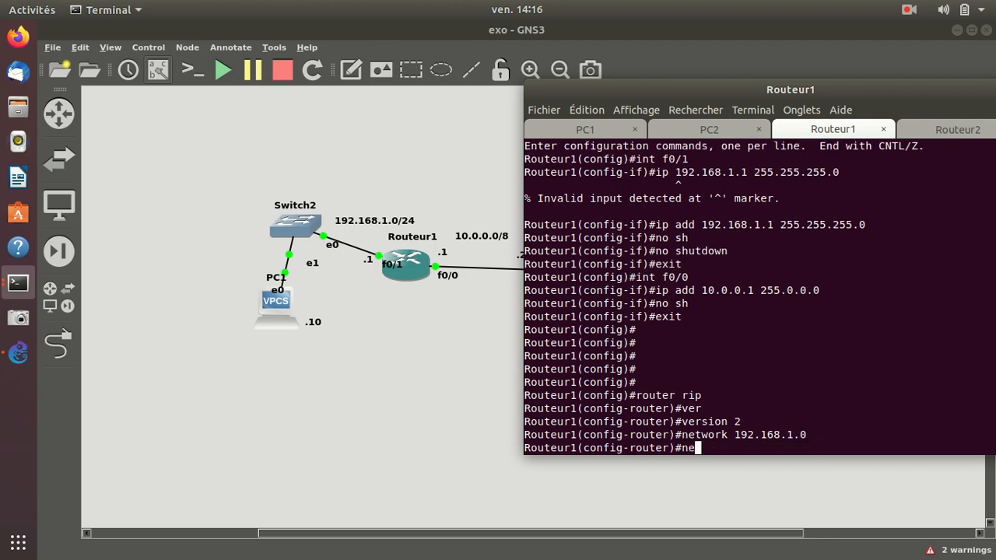
{"action": "type", "text": "twork 10"}
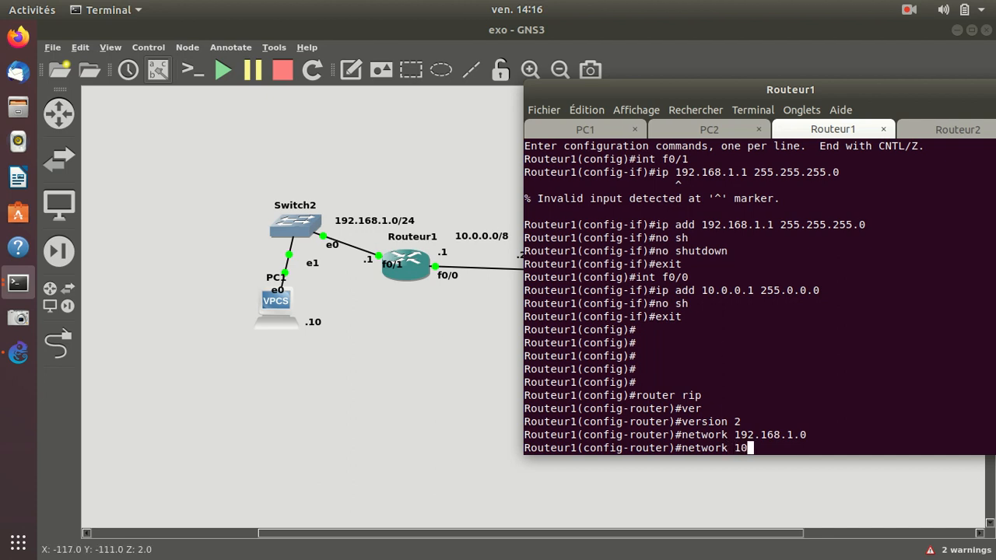
{"action": "type", "text": ".0.0"}
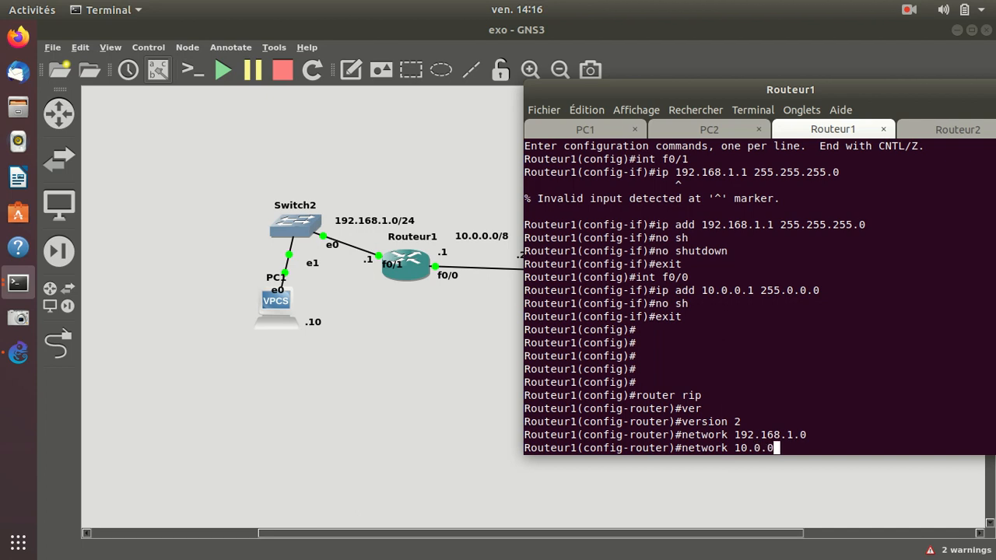
{"action": "type", "text": ".0"}
{"action": "key", "text": "Return"}
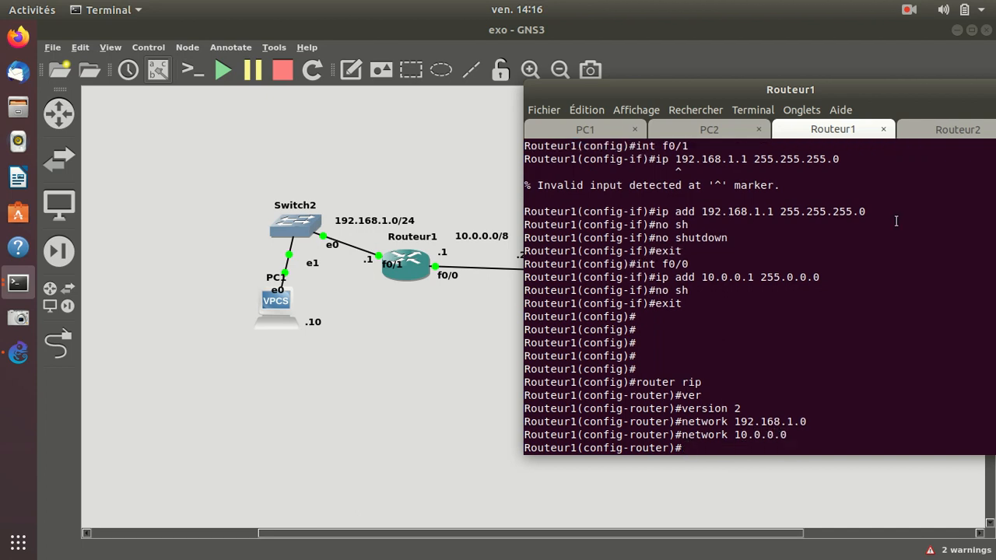
Advertise network 192.168.2.0 in Routeur1's RIP configuration.
{"action": "left_click_drag", "start_coordinate": [864, 87], "coordinate": [767, 86]}
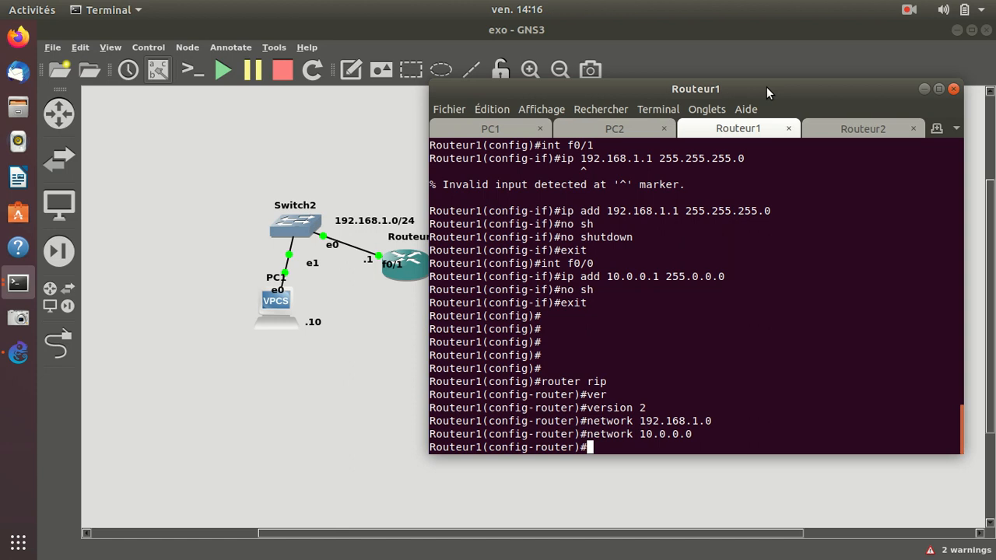
{"action": "type", "text": "network 192.168.2.0"}
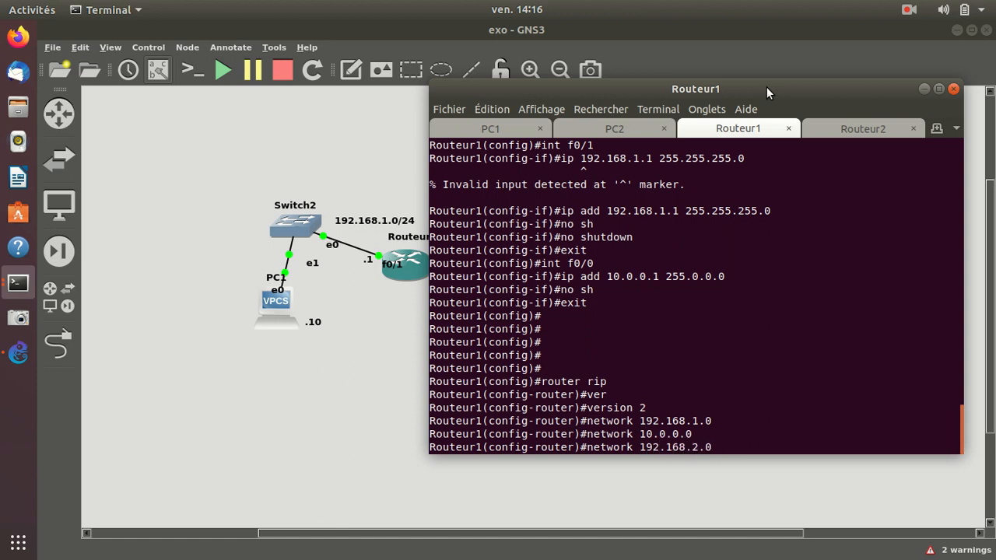
{"action": "key", "text": "Return"}
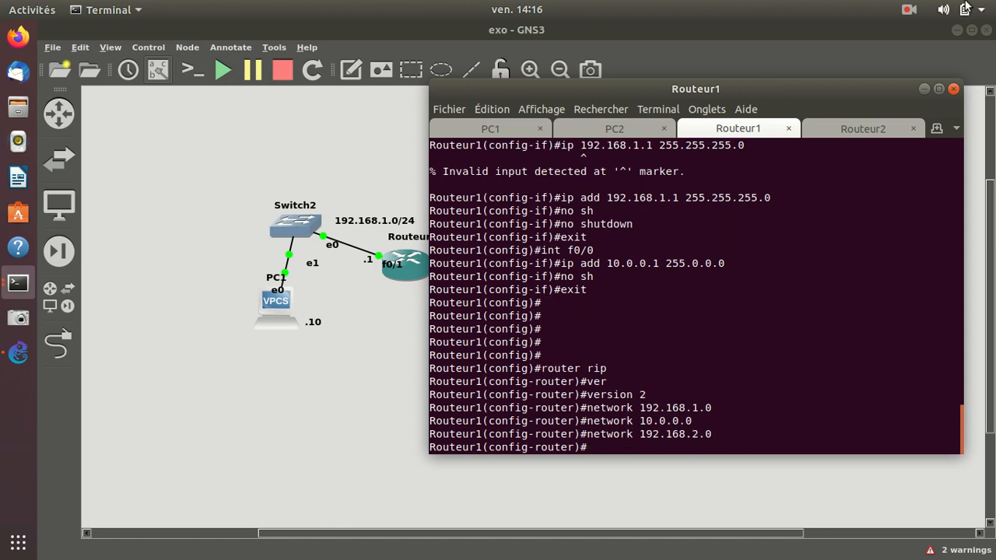
Start RIP configuration on Routeur2 with router rip and set version 2.
{"action": "left_click", "coordinate": [863, 132]}
{"action": "key", "text": "Return"}
{"action": "key", "text": "Return"}
{"action": "key", "text": "Return"}
{"action": "key", "text": "Return"}
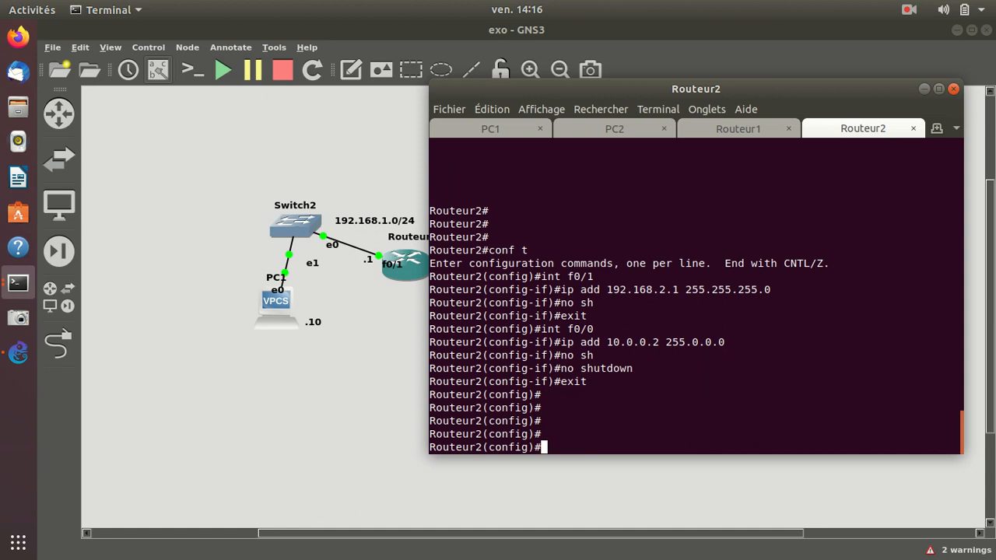
{"action": "type", "text": "router rip"}
{"action": "key", "text": "Return"}
{"action": "type", "text": "ver"}
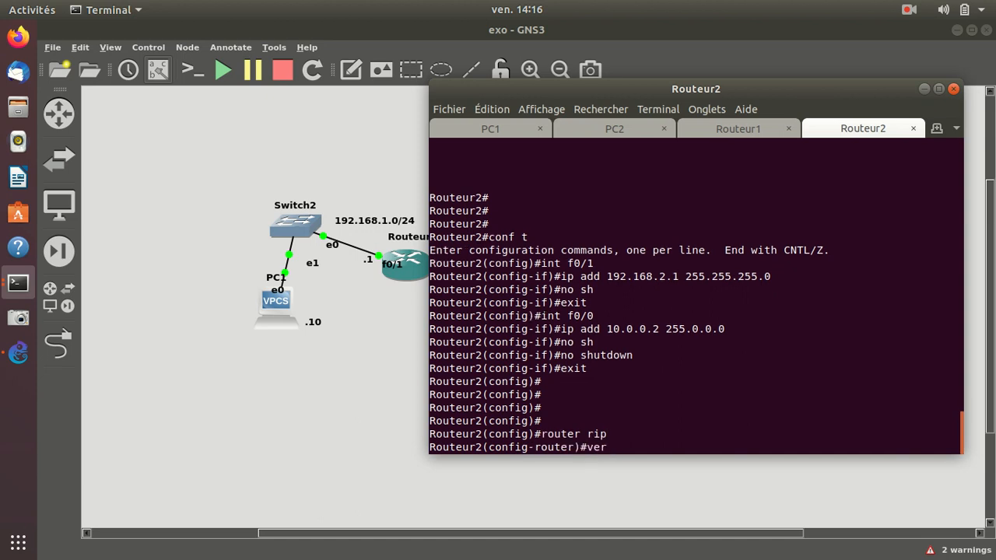
{"action": "type", "text": "sion 2"}
{"action": "key", "text": "Return"}
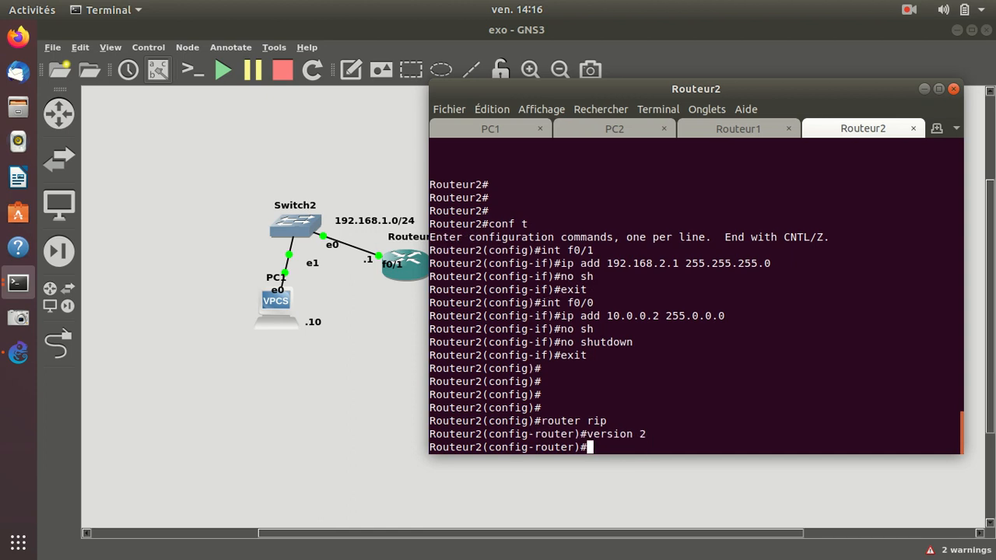
Advertise network 192.168.2.0 in Routeur2's RIP configuration.
{"action": "type", "text": "network 192.16"}
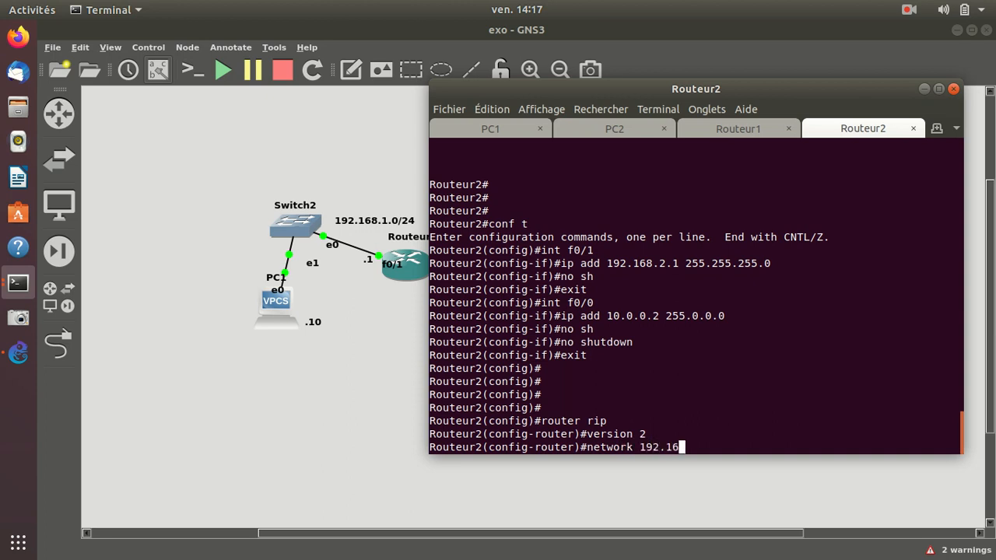
{"action": "type", "text": "8.2.0"}
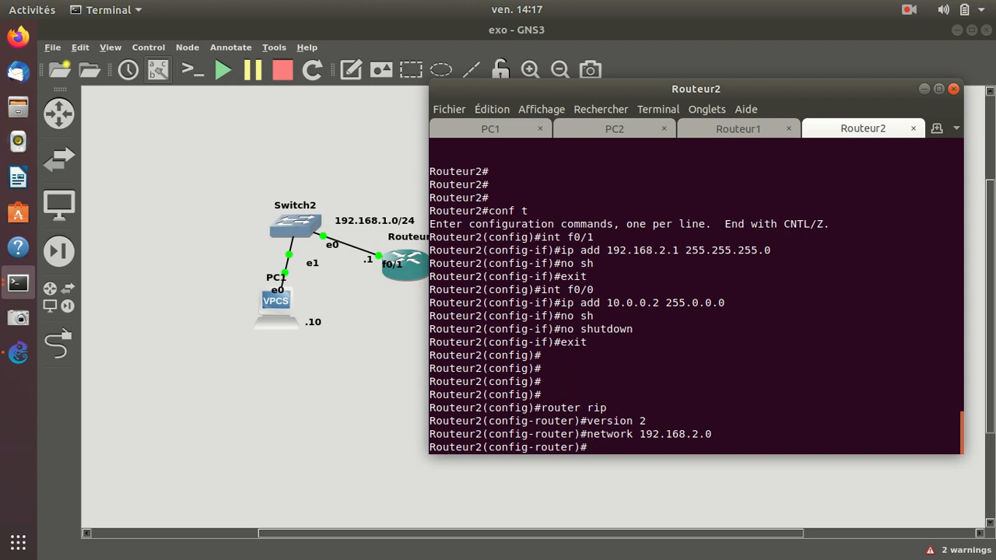
Advertise network 10.0.0.0 in Routeur2's RIP configuration.
{"action": "type", "text": "network 10.0.0.0"}
{"action": "key", "text": "Return"}
Advertise network 192.168.1.0 in Routeur2's RIP configuration.
{"action": "type", "text": "n"}
{"action": "type", "text": "et"}
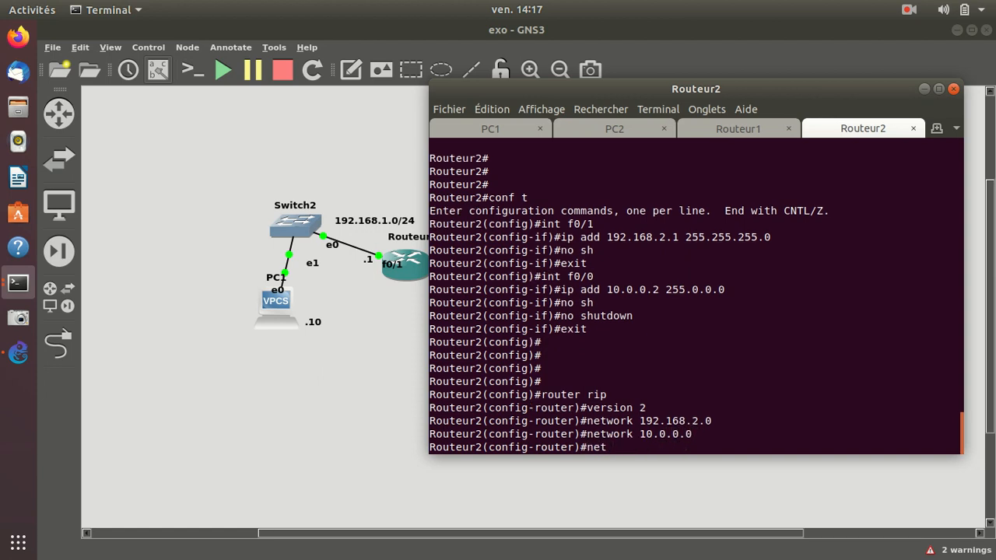
{"action": "type", "text": "work 192.168.1.0"}
{"action": "key", "text": "Return"}
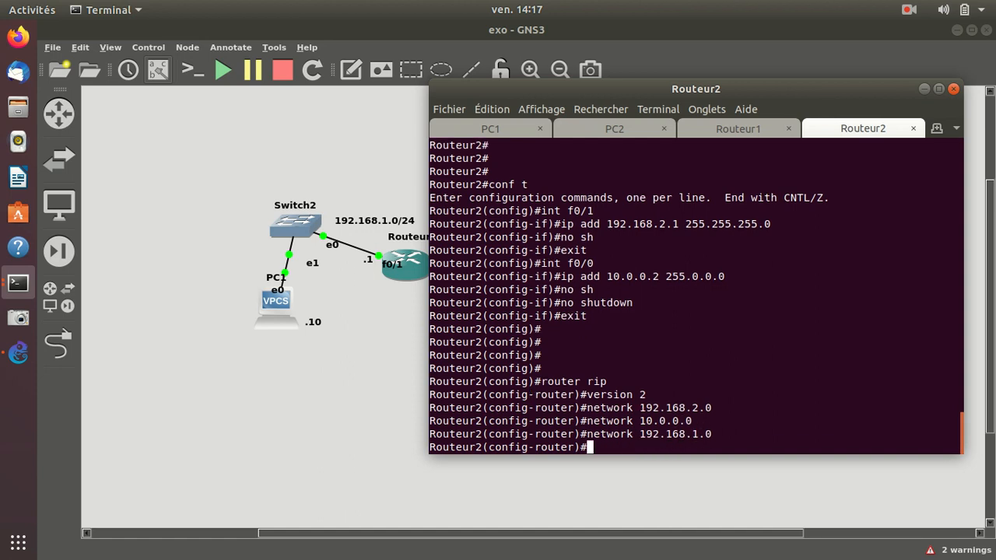
Exit to privileged mode on Routeur2 and save its configuration with write.
{"action": "type", "text": "exit"}
{"action": "key", "text": "Return"}
{"action": "type", "text": "exit"}
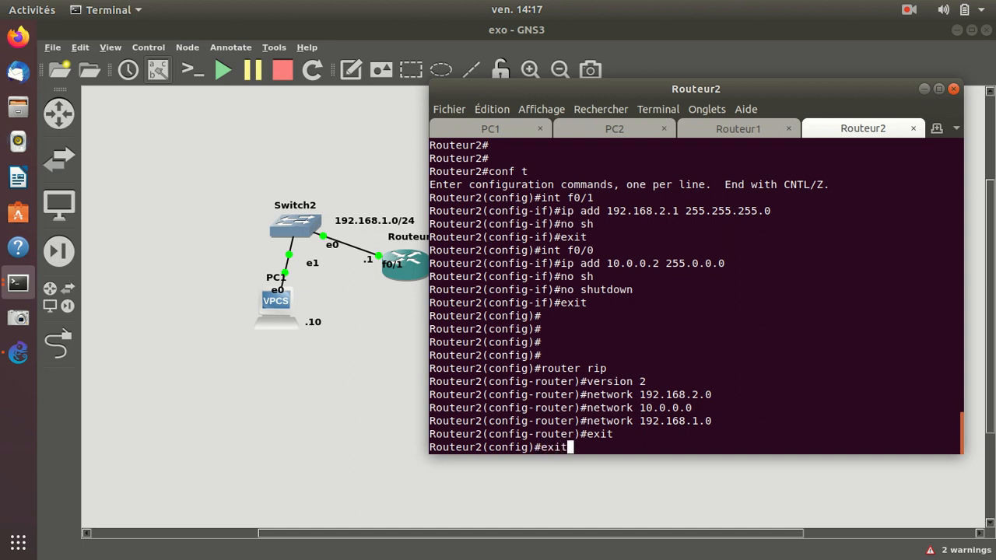
{"action": "key", "text": "Return"}
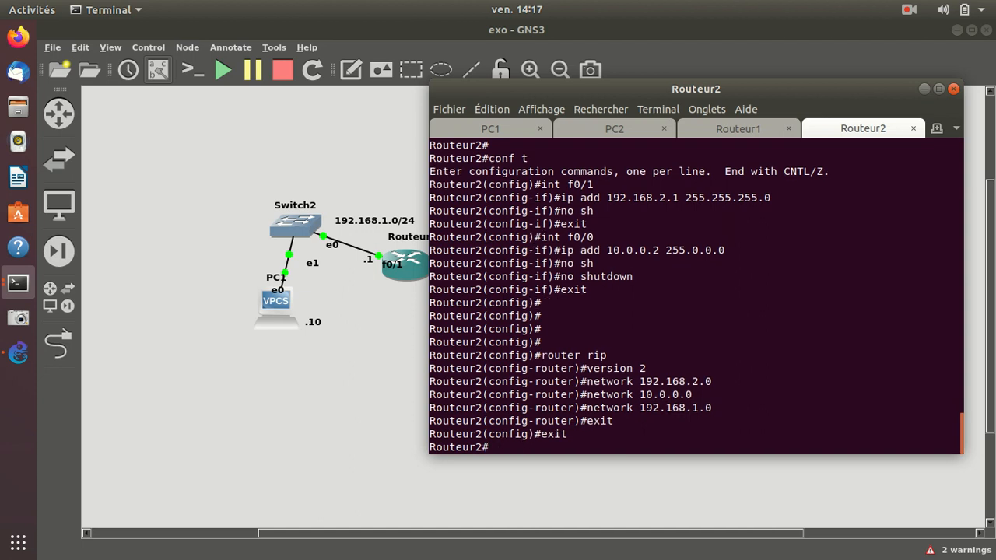
{"action": "type", "text": "wr"}
{"action": "key", "text": "Tab"}
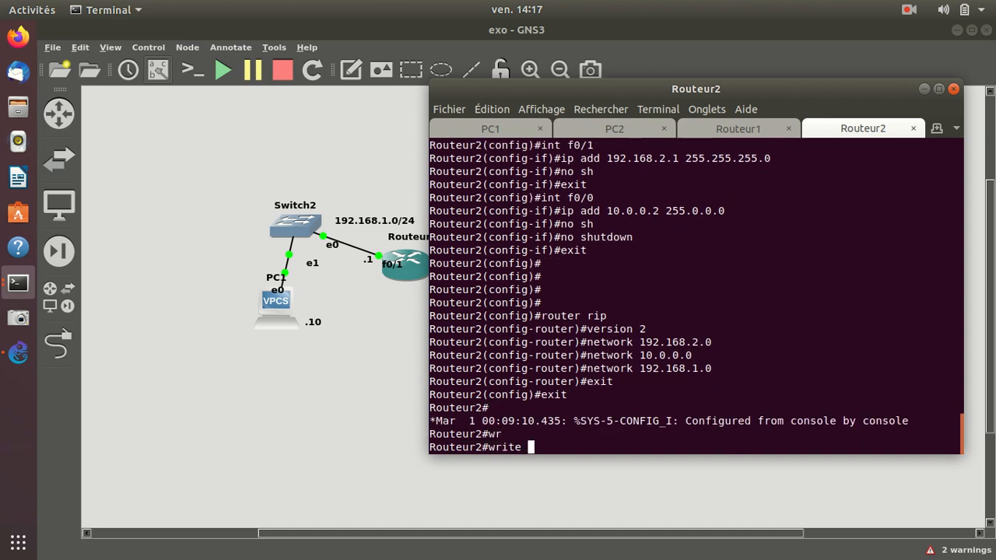
{"action": "key", "text": "Return"}
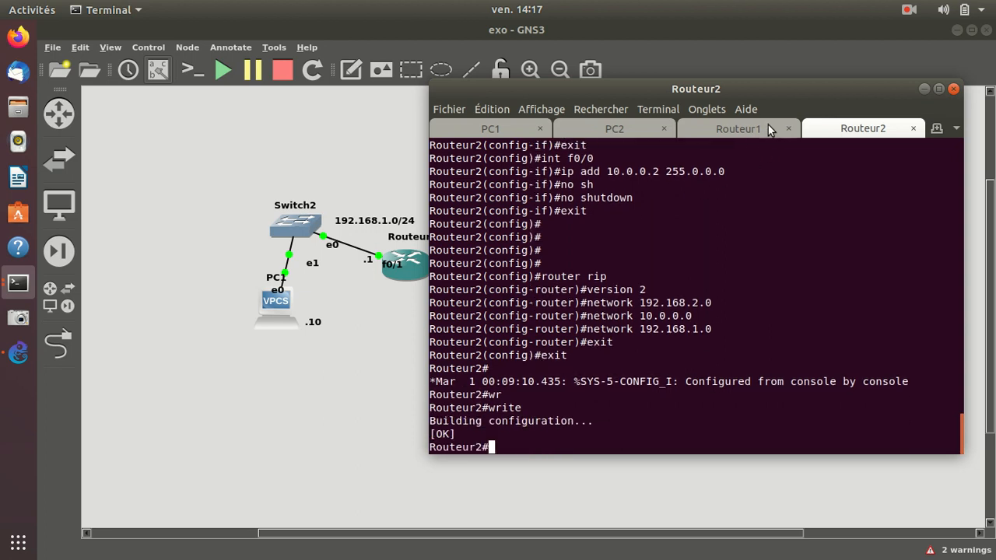
Exit to privileged mode on Routeur1 and save its configuration with wr.
{"action": "left_click", "coordinate": [741, 128]}
{"action": "type", "text": "exit"}
{"action": "key", "text": "Return"}
{"action": "type", "text": "exit"}
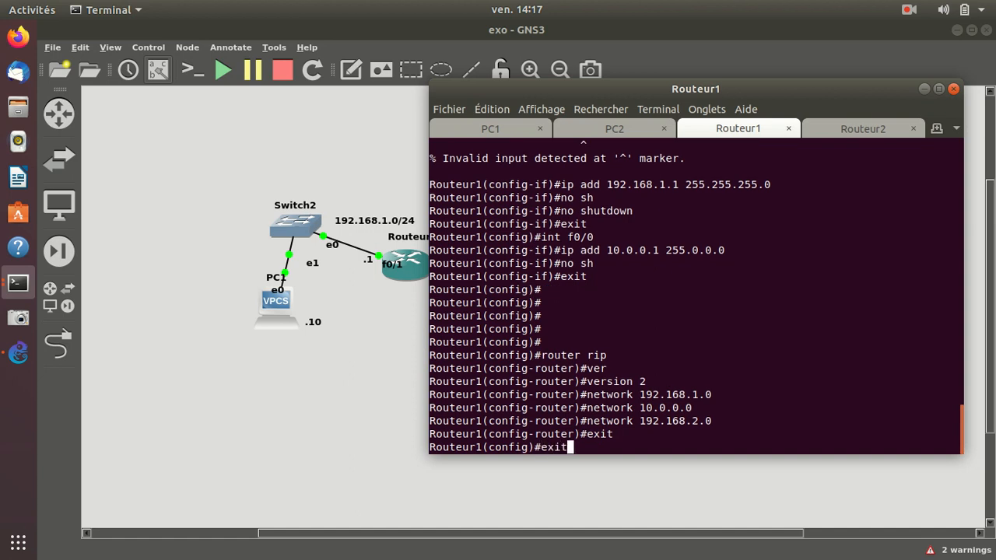
{"action": "key", "text": "Return"}
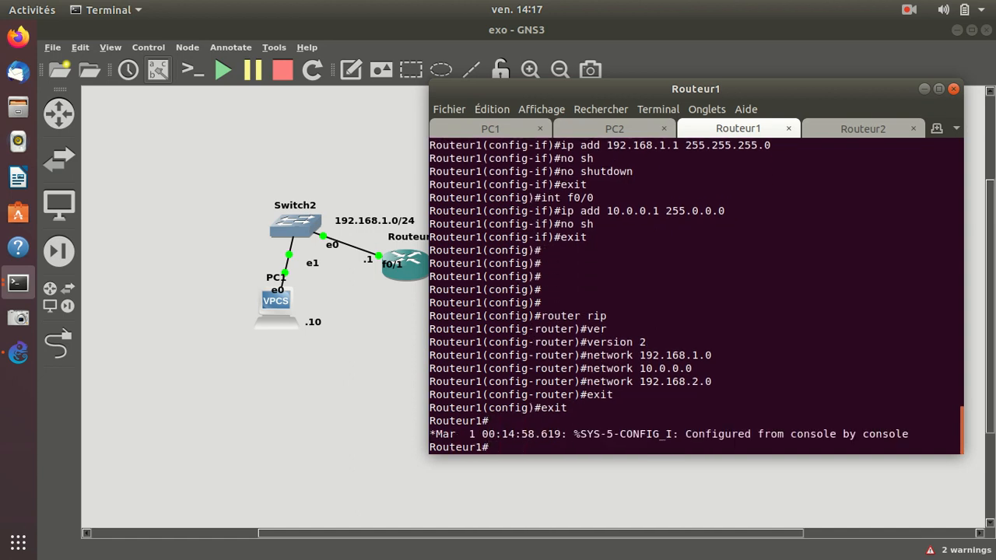
{"action": "type", "text": "wr"}
{"action": "key", "text": "Return"}
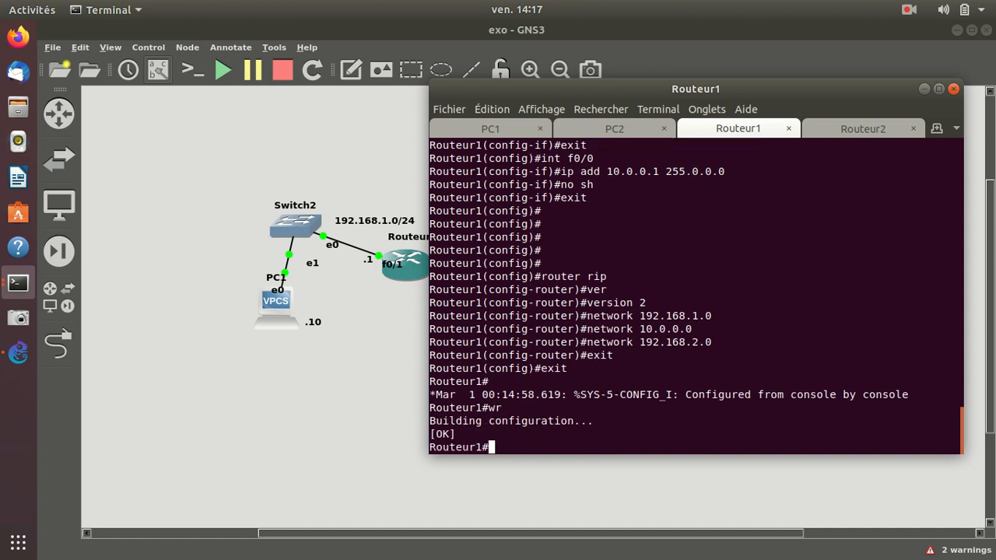
{"action": "left_click", "coordinate": [487, 113]}
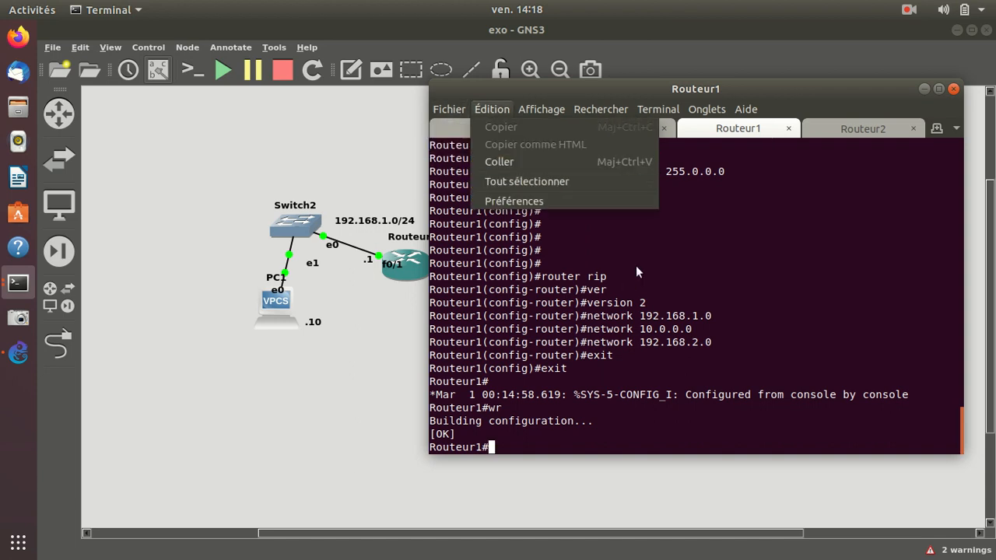
{"action": "left_click", "coordinate": [685, 258]}
{"action": "left_click", "coordinate": [969, 30]}
{"action": "left_click", "coordinate": [963, 31]}
Bring PC1's console to the front over the GNS3 topology and ping PC2 at 192.168.2.10.
{"action": "left_click", "coordinate": [498, 130]}
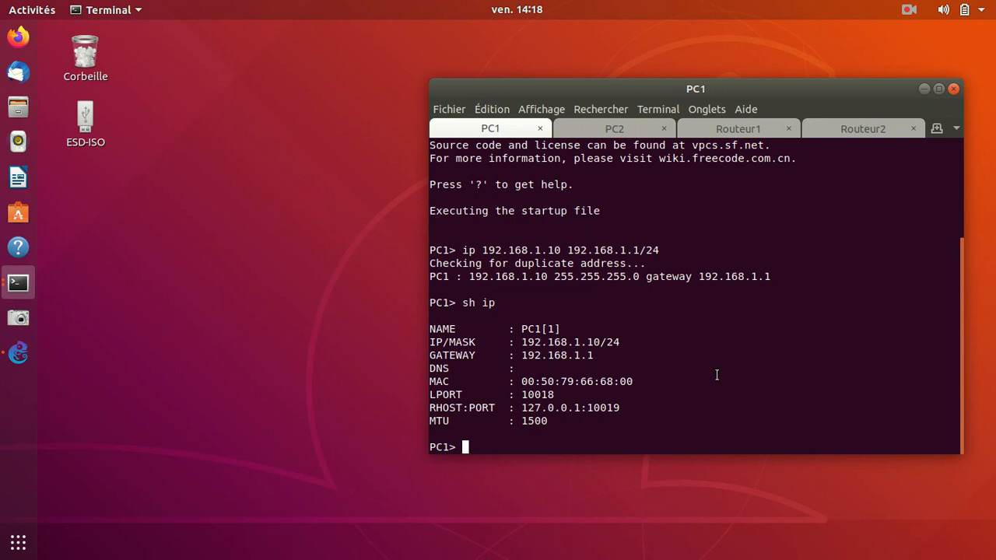
{"action": "left_click", "coordinate": [18, 354]}
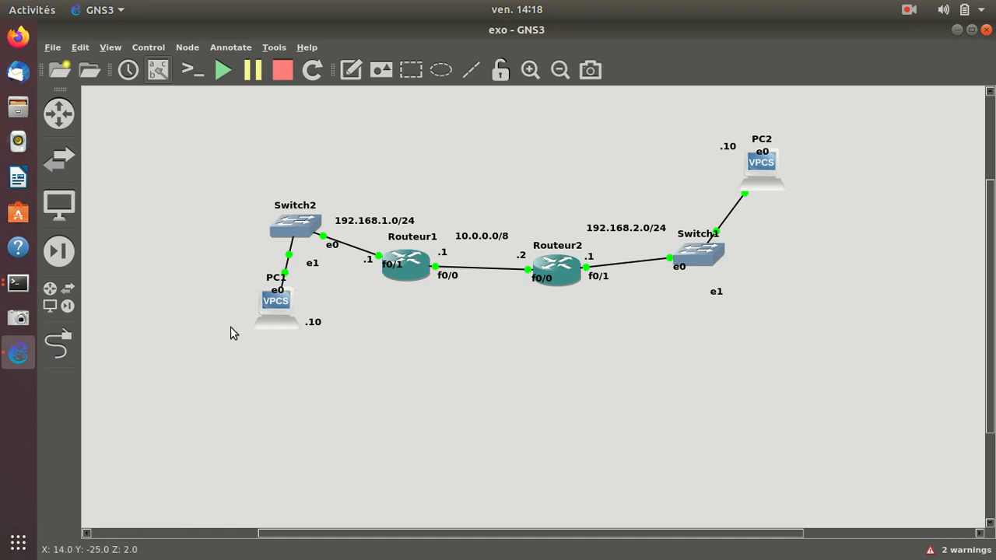
{"action": "left_click", "coordinate": [15, 286]}
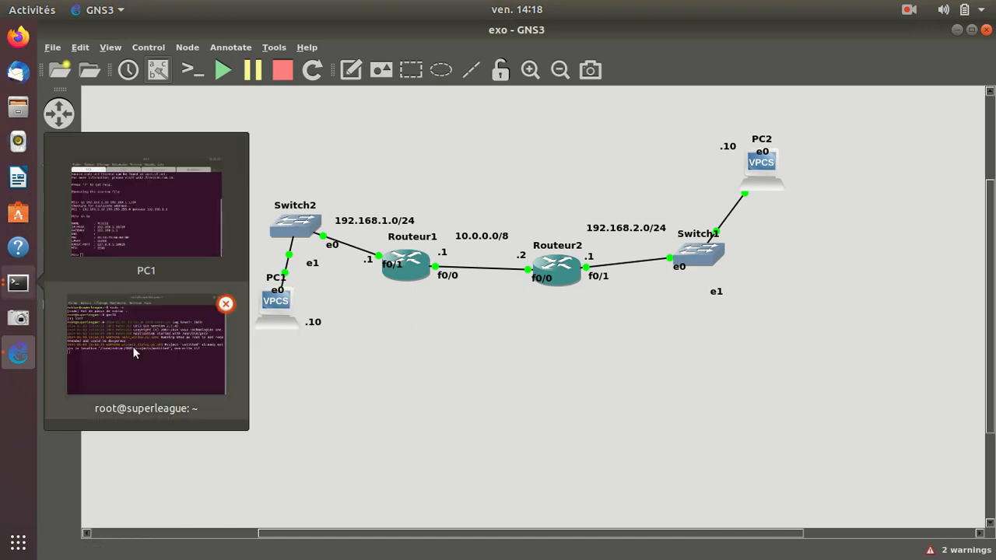
{"action": "left_click", "coordinate": [153, 213]}
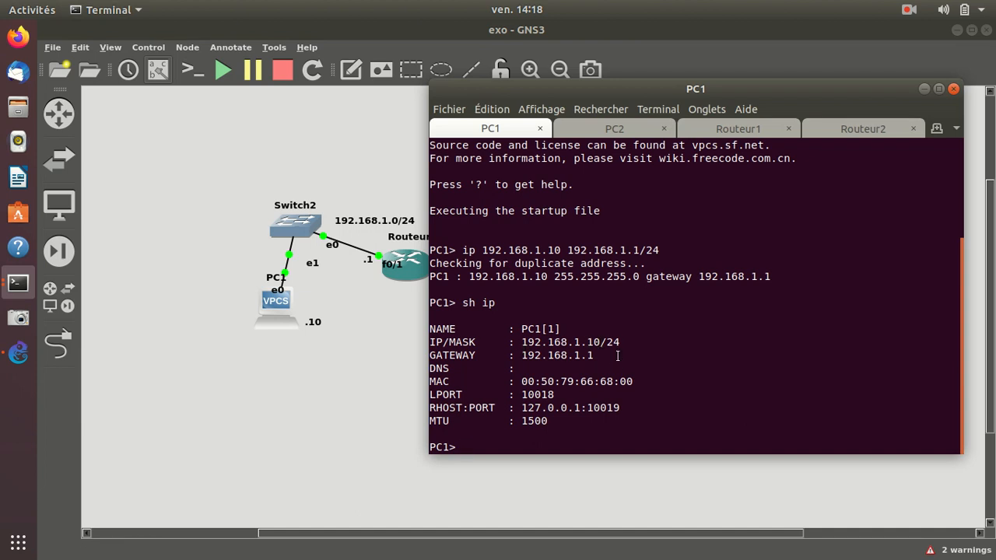
{"action": "type", "text": "ping 192.168.2.10"}
{"action": "key", "text": "Return"}
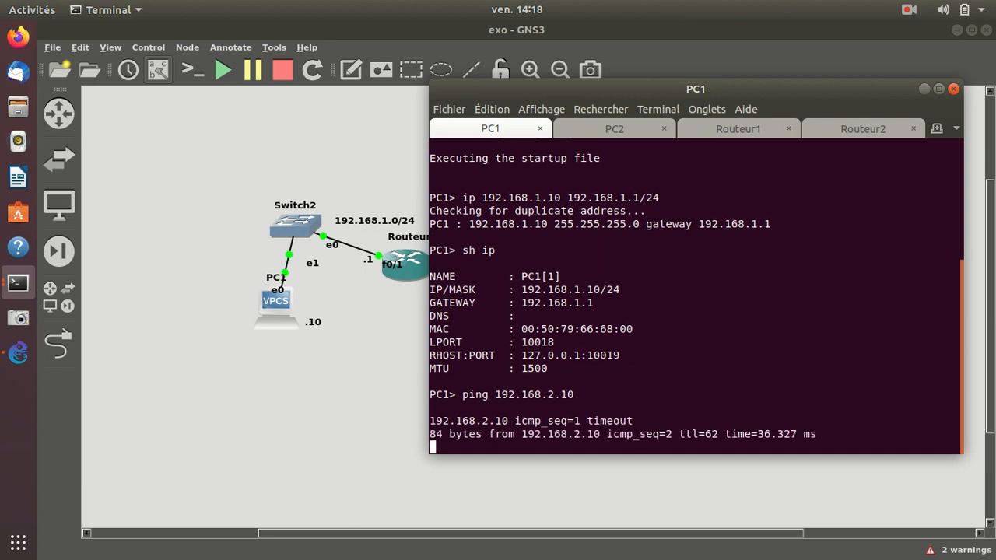
Ping PC1 at 192.168.1.10 from PC2's console.
{"action": "left_click", "coordinate": [615, 129]}
{"action": "type", "text": "ping 192.168"}
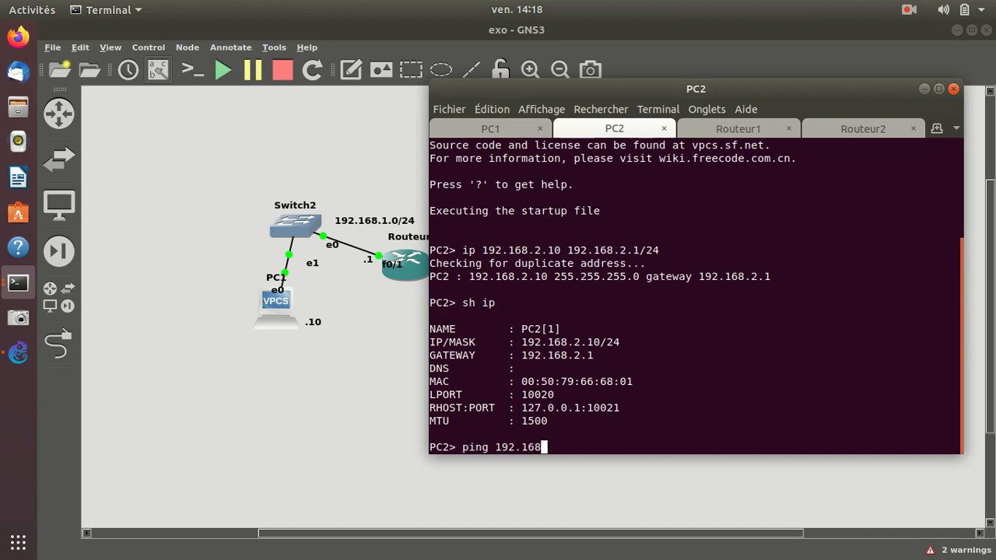
{"action": "type", "text": ".1.10"}
{"action": "key", "text": "Return"}
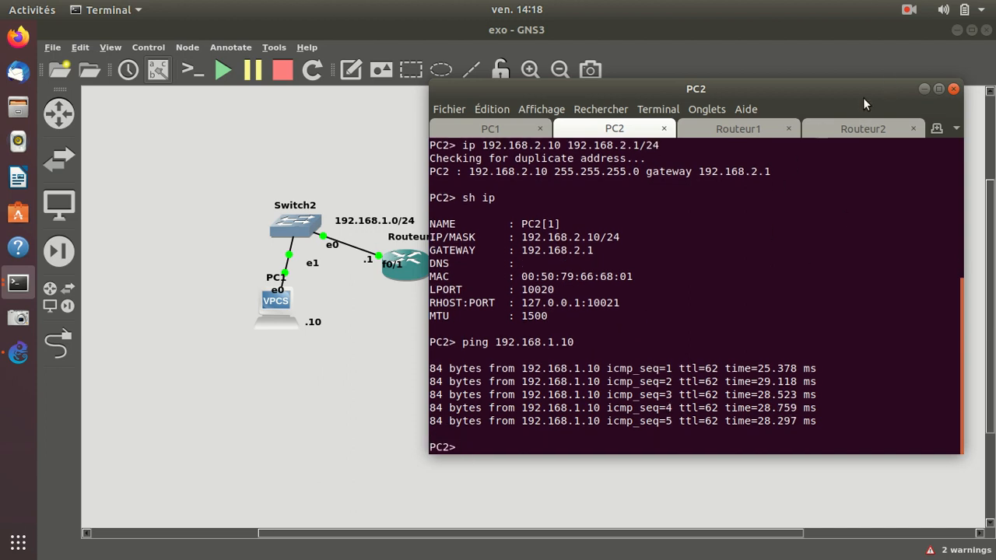
Move the terminal window nearer the middle of the desktop and minimise the GNS3 window.
{"action": "left_click_drag", "start_coordinate": [871, 96], "coordinate": [774, 82]}
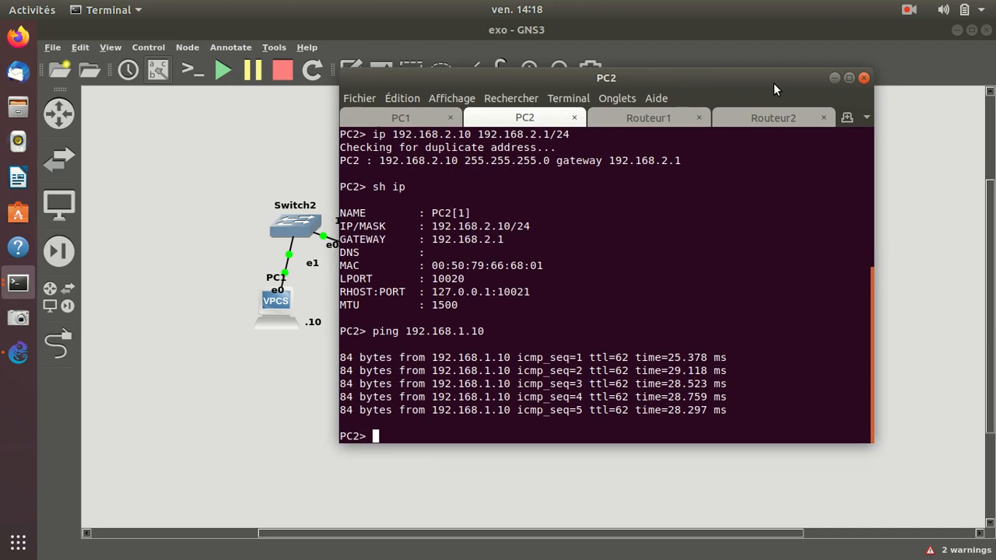
{"action": "left_click", "coordinate": [956, 29]}
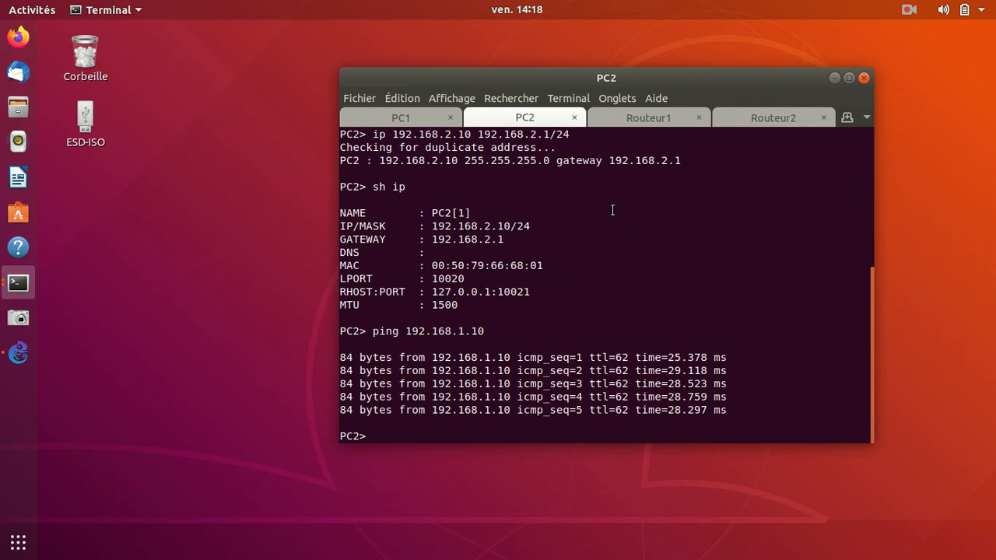